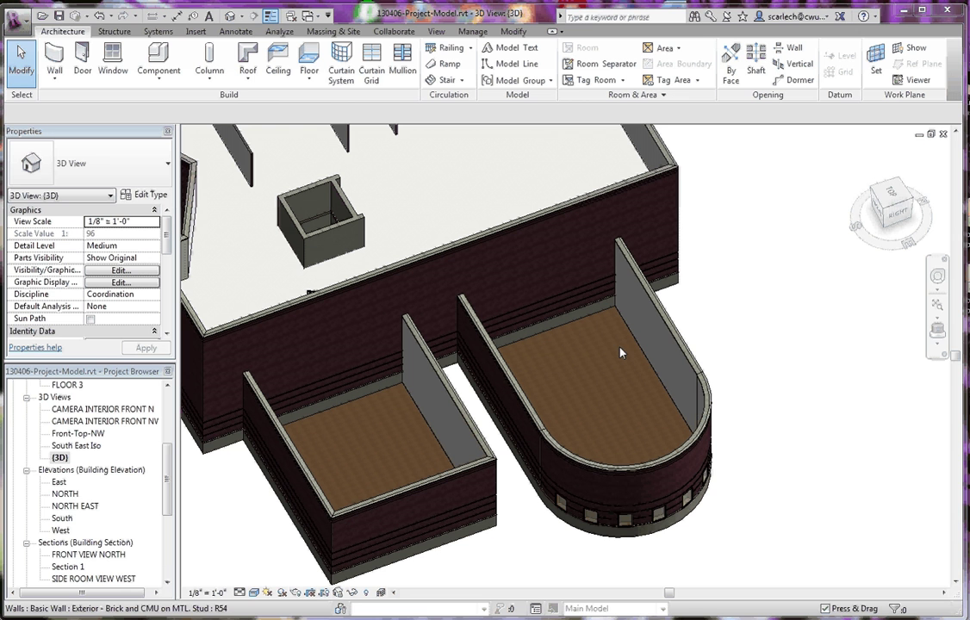
Step: Scroll the Project Browser to the top to reach Floor Plans > FLOOR 1
scroll(159, 403, up, 4)
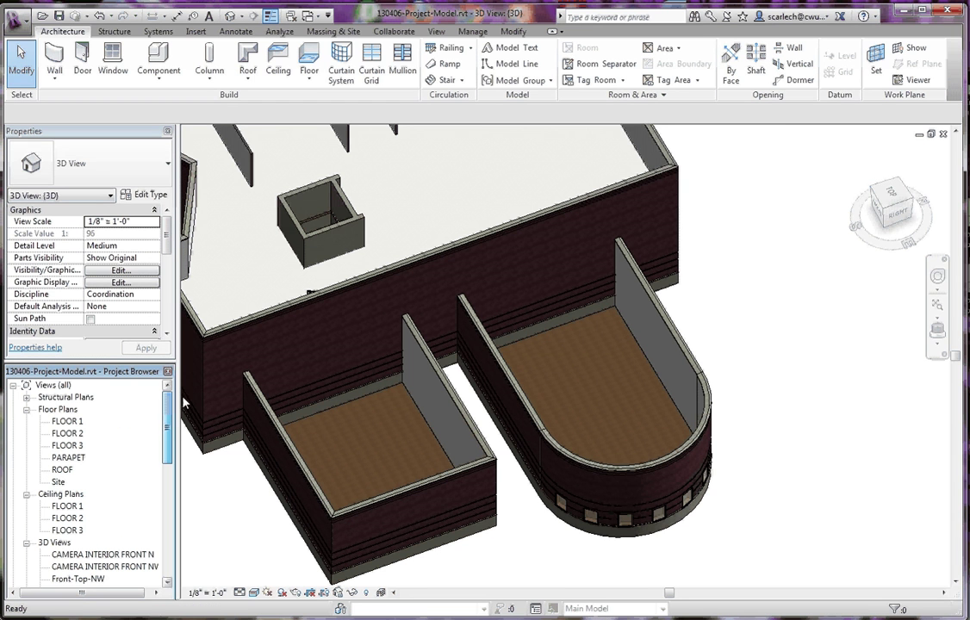
Step: Open the FLOOR 1 plan, then the SIDE ROOM VIEW WEST section from its section head
double_click(69, 422)
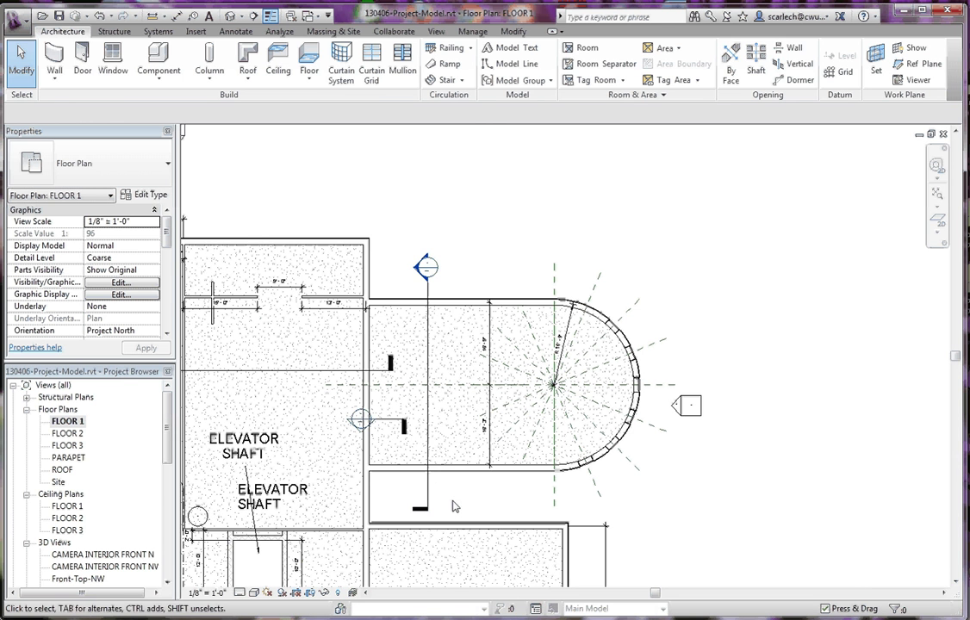
double_click(424, 268)
scroll(414, 274, down, 5)
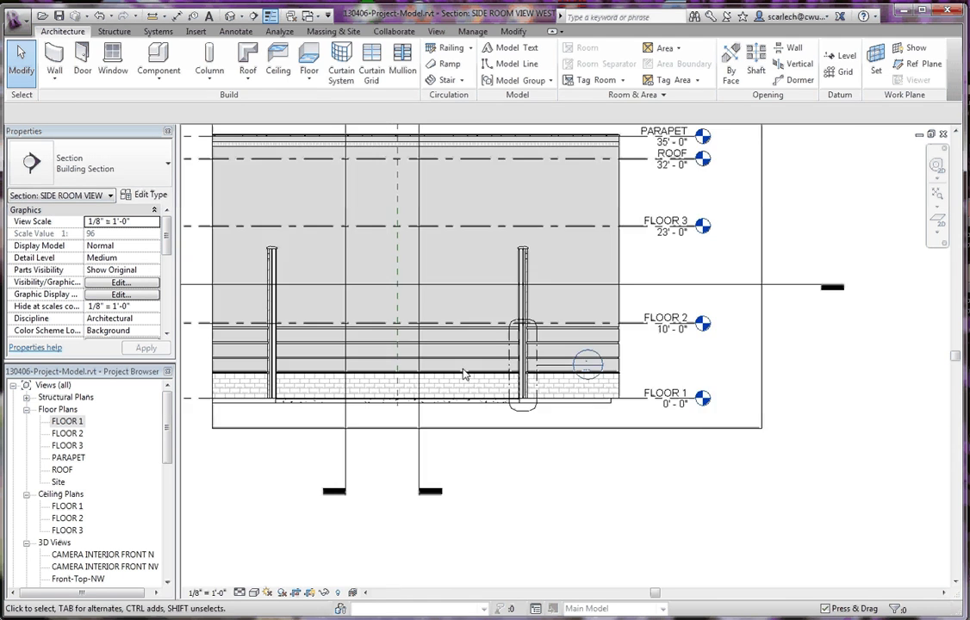
scroll(514, 420, up, 1)
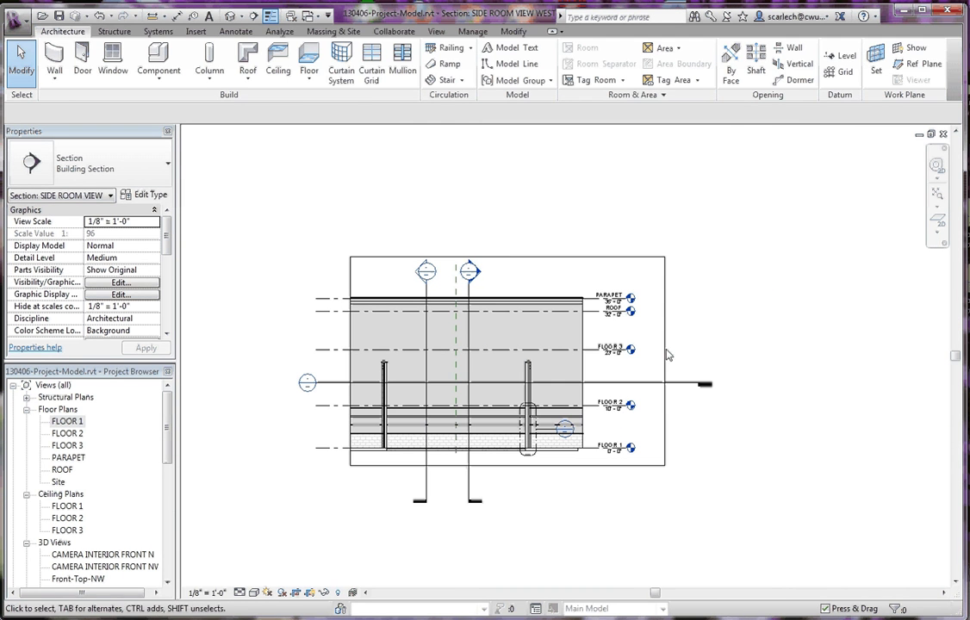
Step: Resize the section's crop region to frame the wall from FLOOR 1 up through PARAPET and ROOF
click(664, 362)
drag(664, 364, 561, 366)
drag(457, 259, 458, 334)
scroll(465, 388, up, 5)
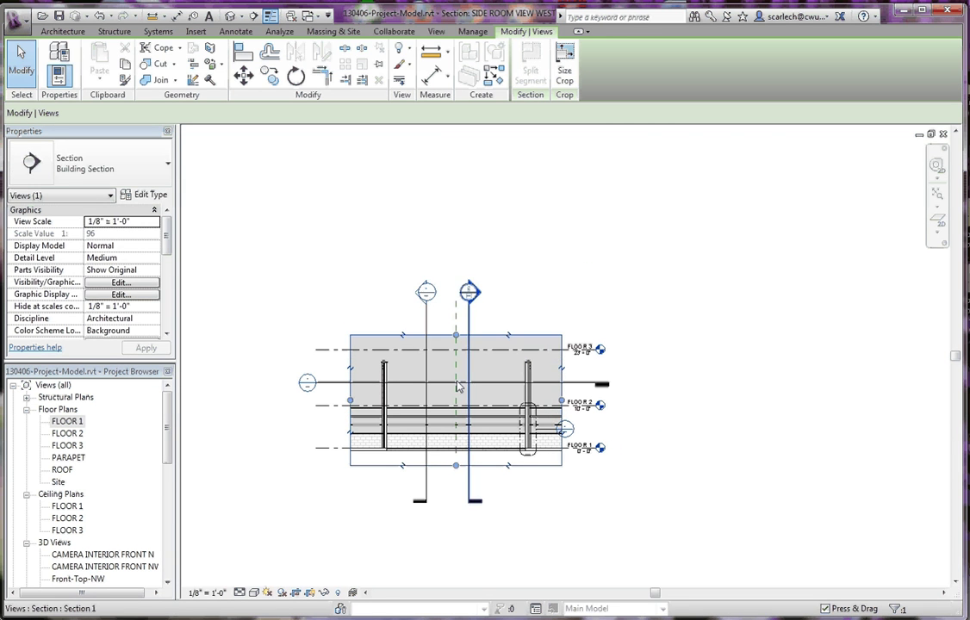
scroll(591, 420, down, 2)
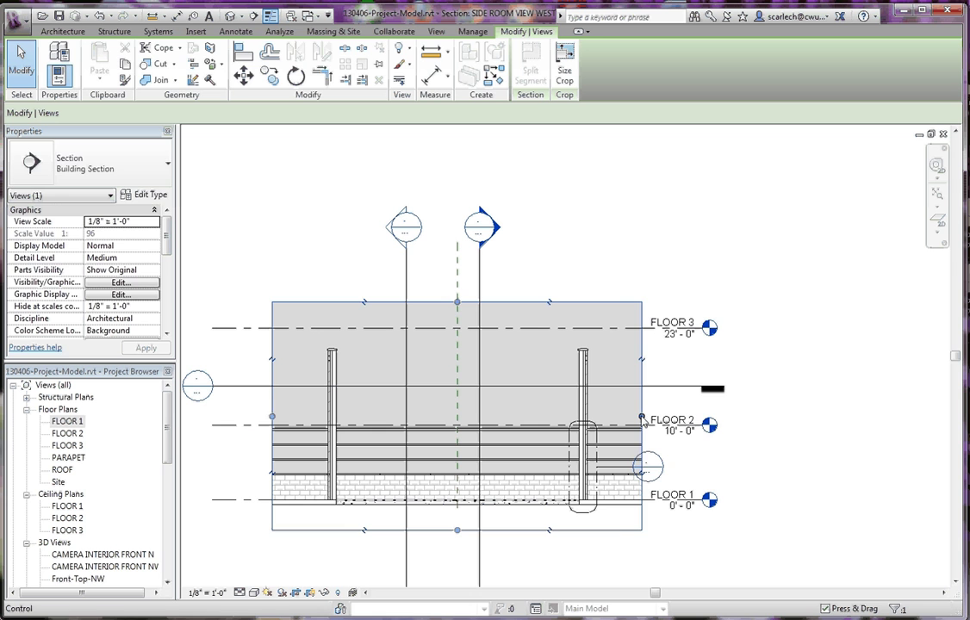
drag(642, 416, 771, 393)
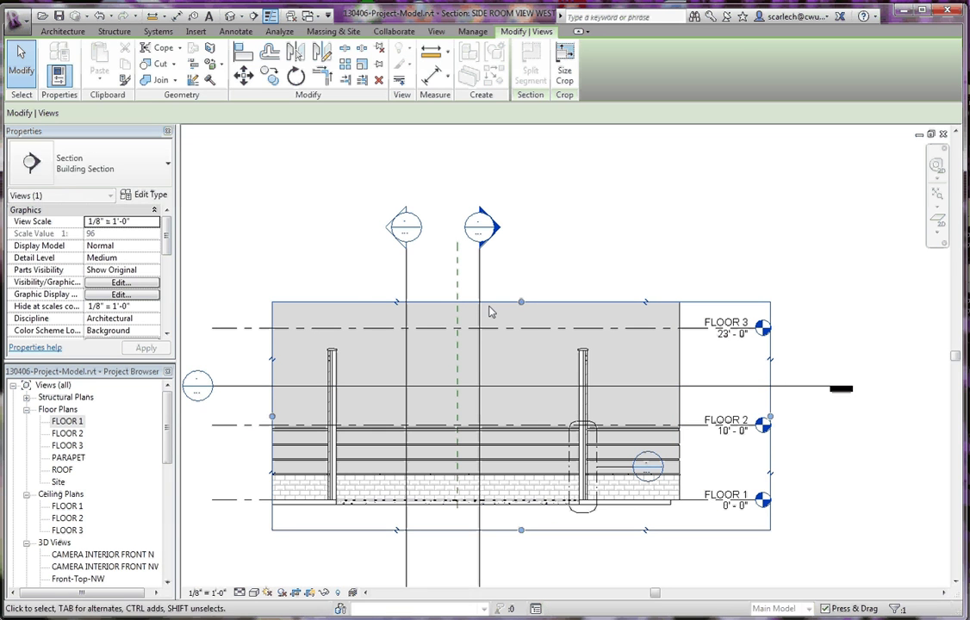
drag(521, 302, 539, 202)
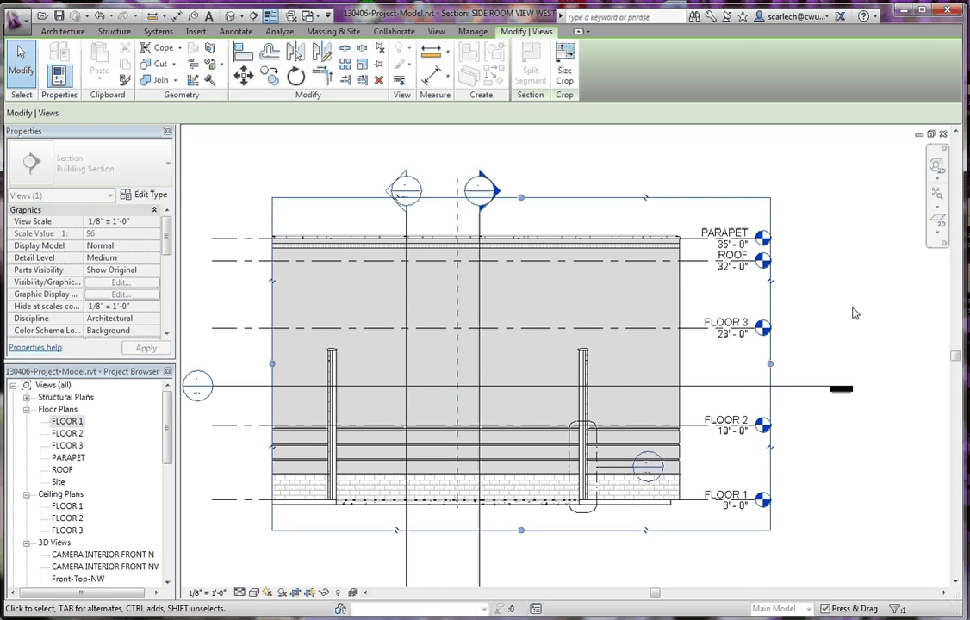
Step: Select the Brick and CMU on MTL. Stud exterior wall in the SIDE ROOM VIEW WEST section
key(Escape)
scroll(511, 324, up, 3)
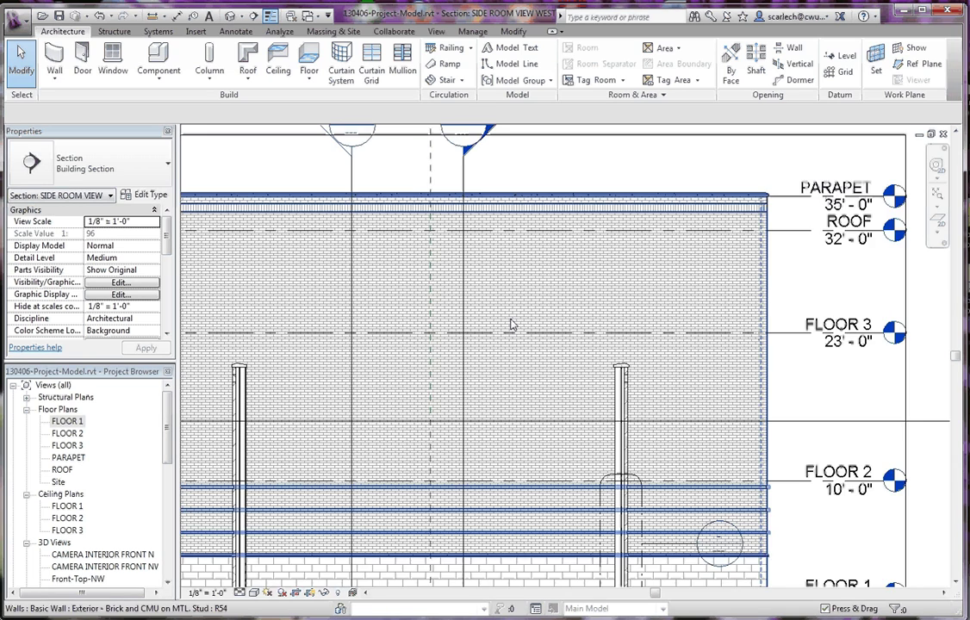
scroll(510, 324, down, 1)
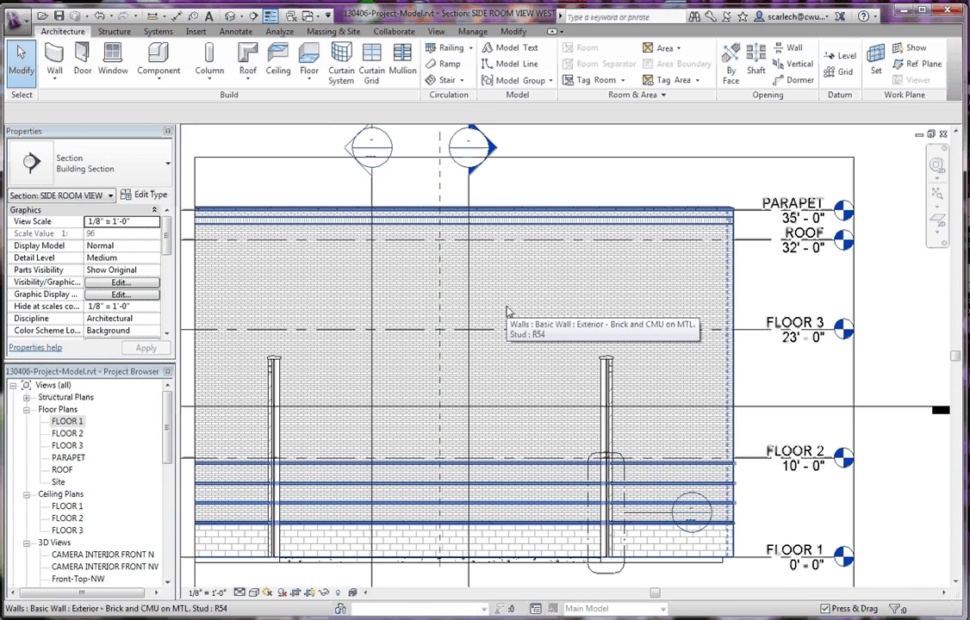
scroll(505, 311, up, 2)
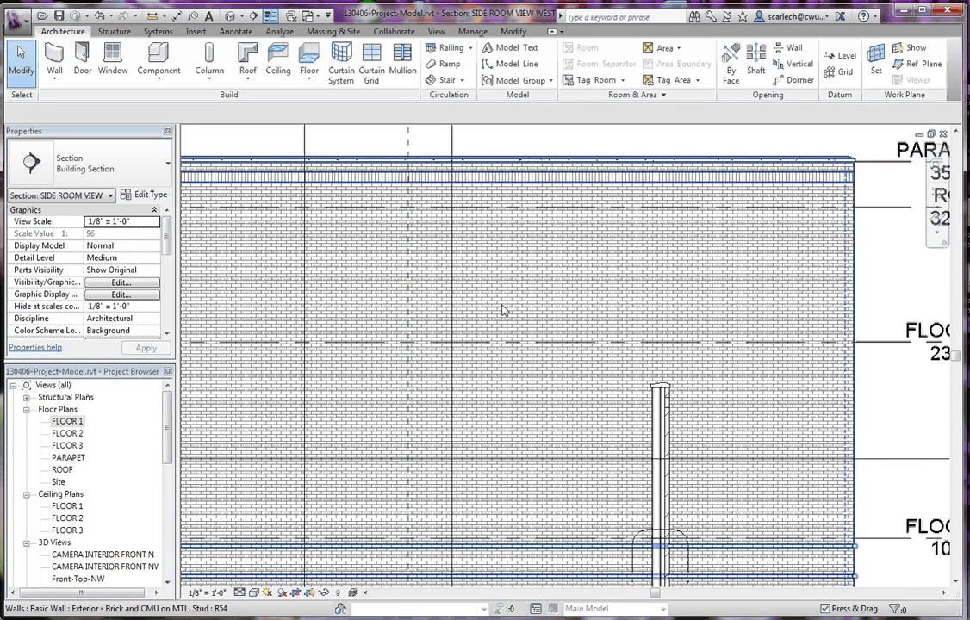
click(504, 310)
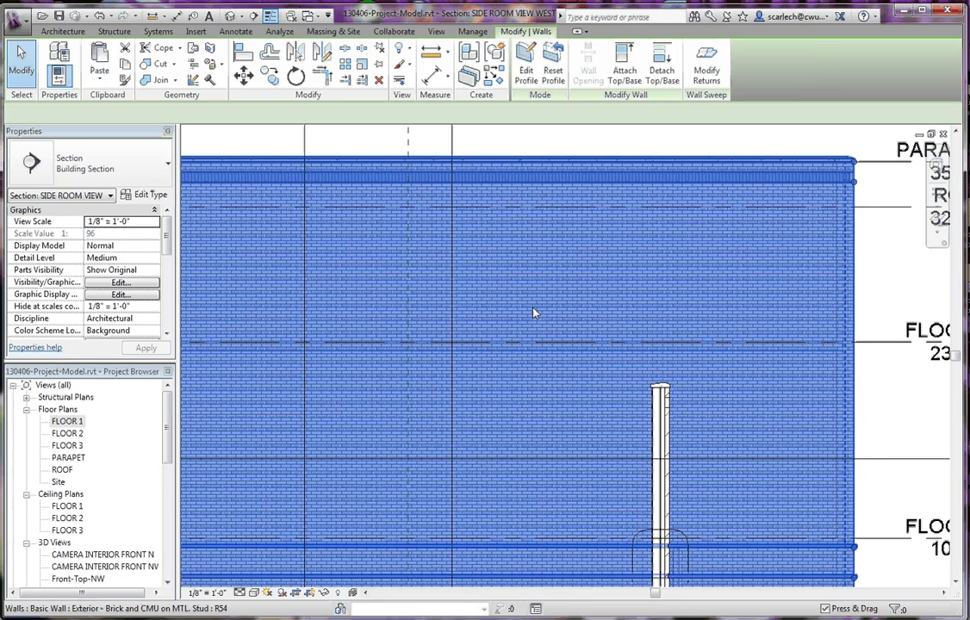
scroll(535, 315, down, 2)
click(555, 207)
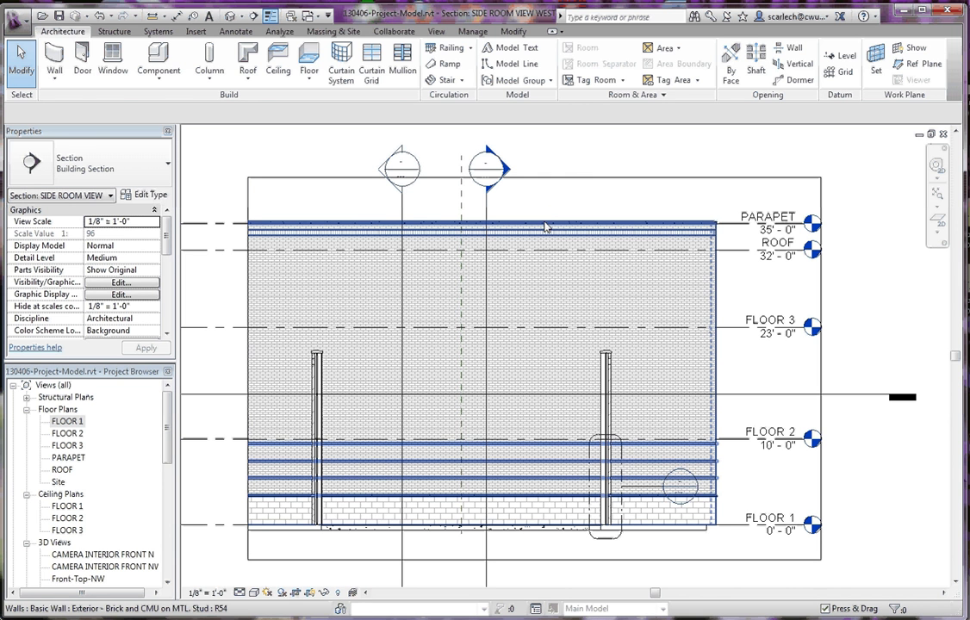
click(545, 227)
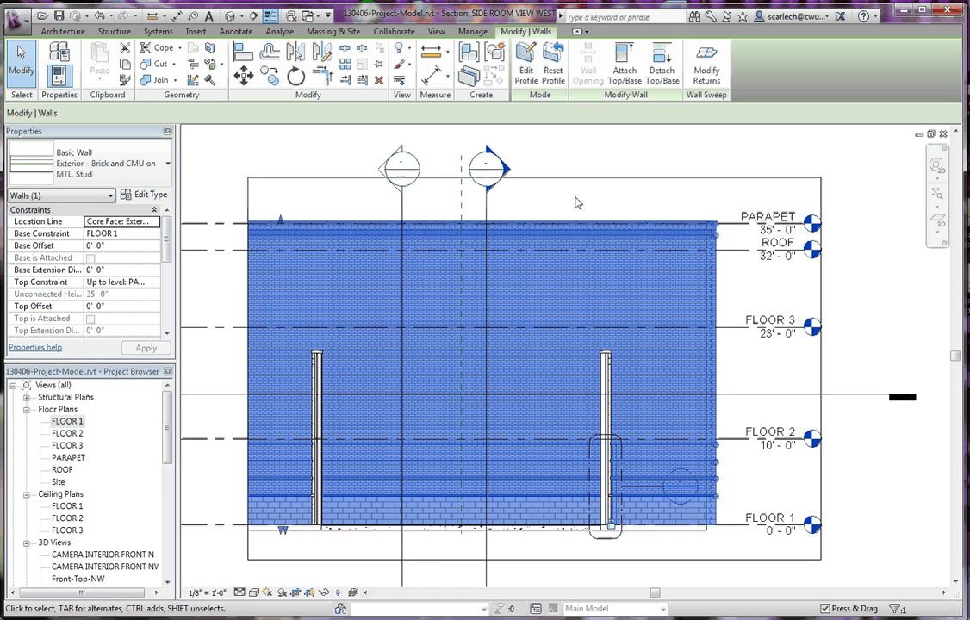
scroll(577, 203, down, 2)
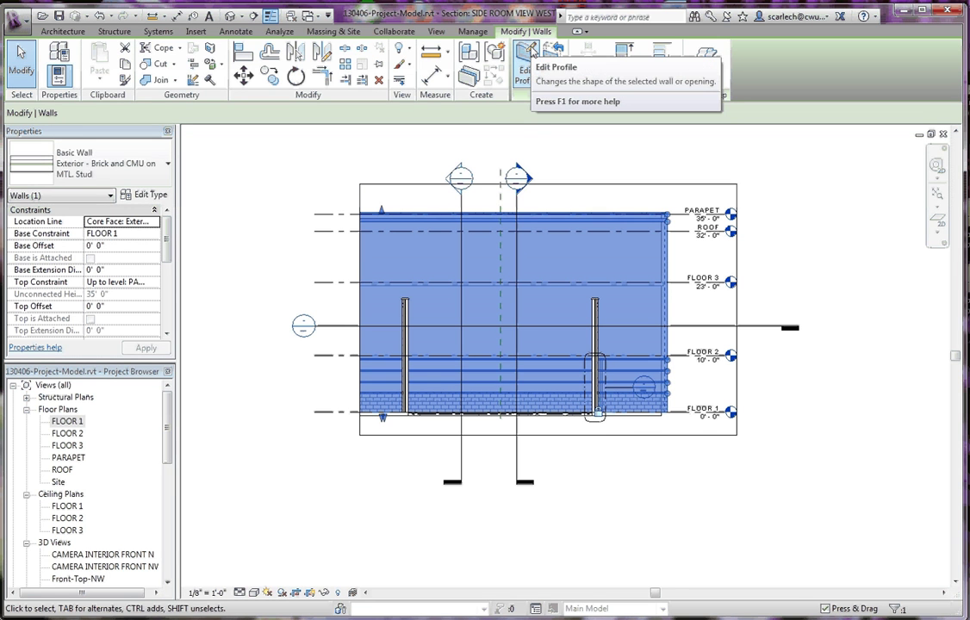
Step: Sketch a circle in the wall's profile between FLOOR 1 and FLOOR 2 and finish the edit
click(528, 57)
scroll(678, 223, down, 2)
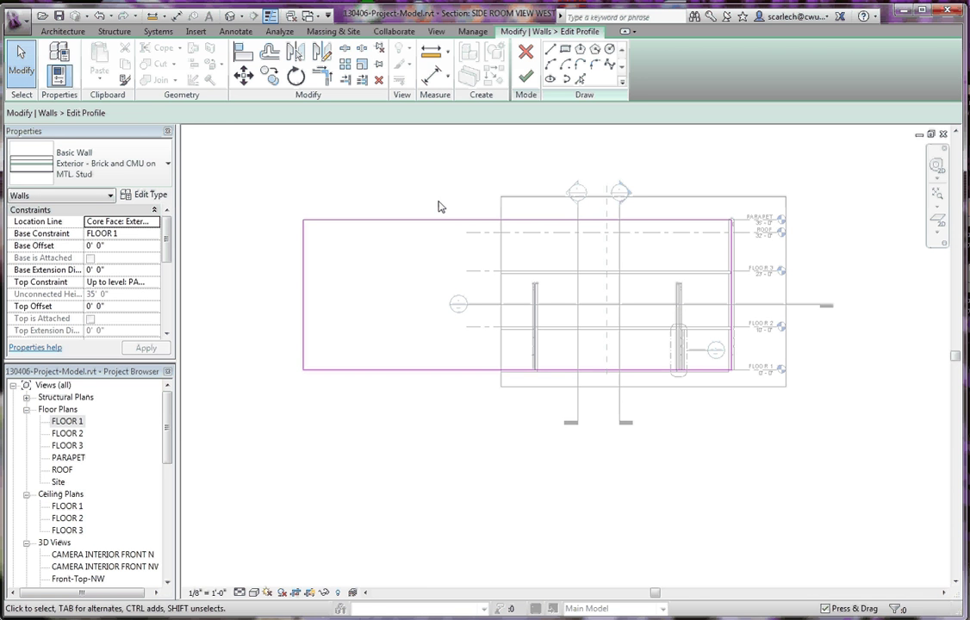
click(610, 49)
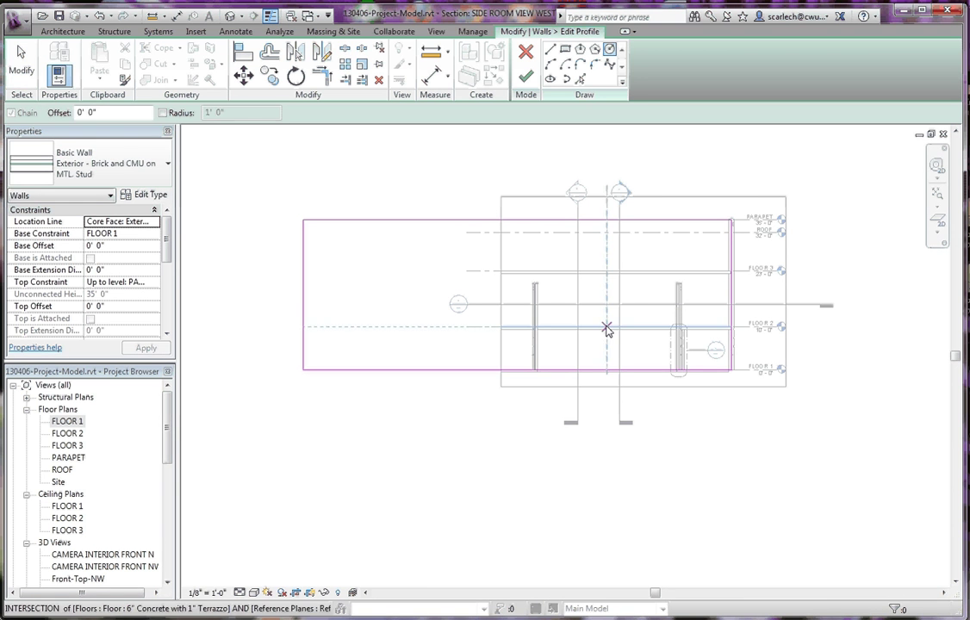
click(607, 329)
click(626, 300)
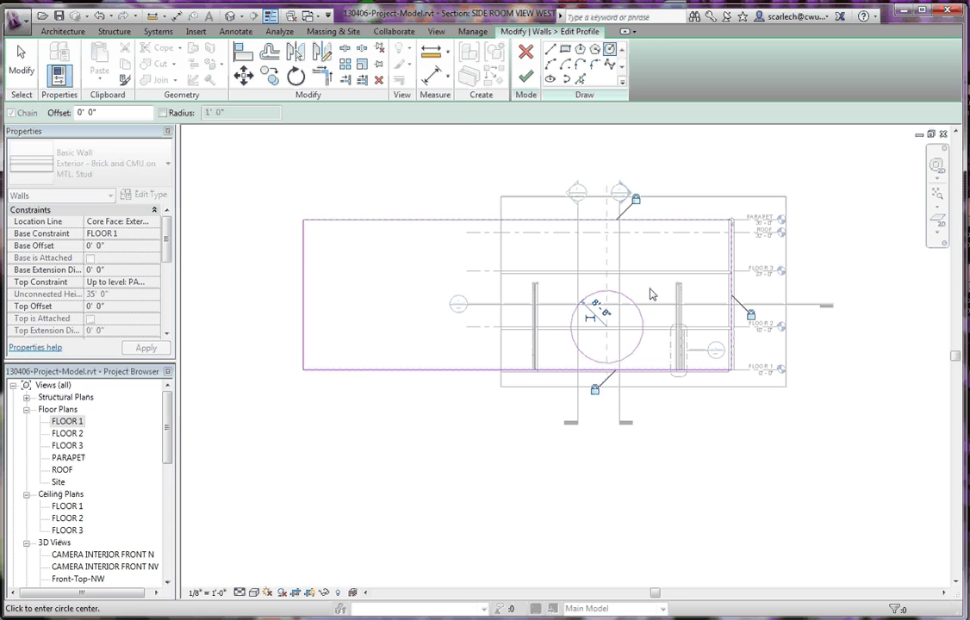
key(Escape)
key(Escape)
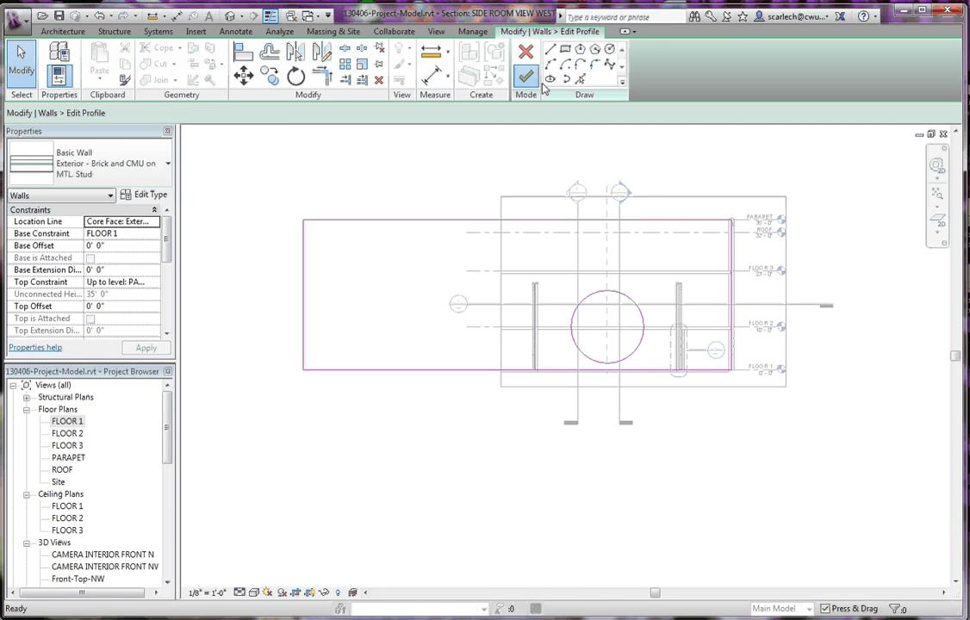
click(526, 78)
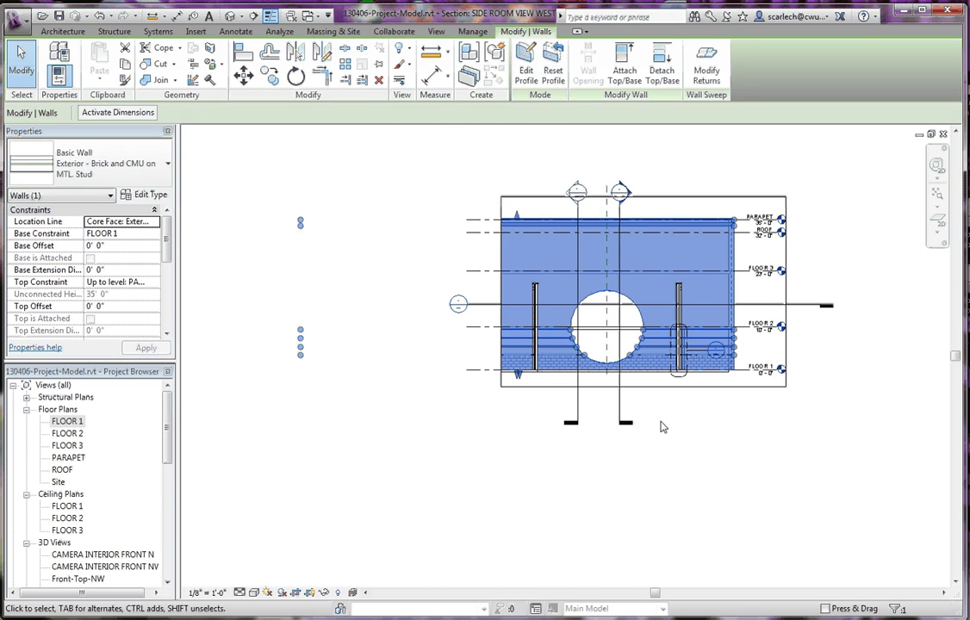
Step: Deselect the wall and scroll the Project Browser down toward 3D Views
click(662, 427)
scroll(627, 312, down, 1)
scroll(626, 312, up, 2)
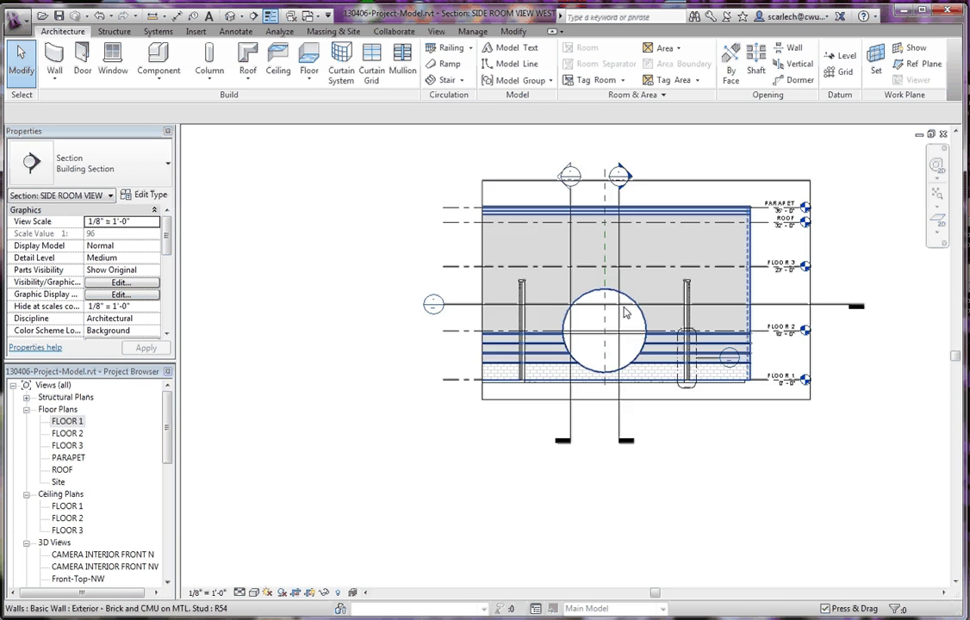
scroll(626, 313, up, 3)
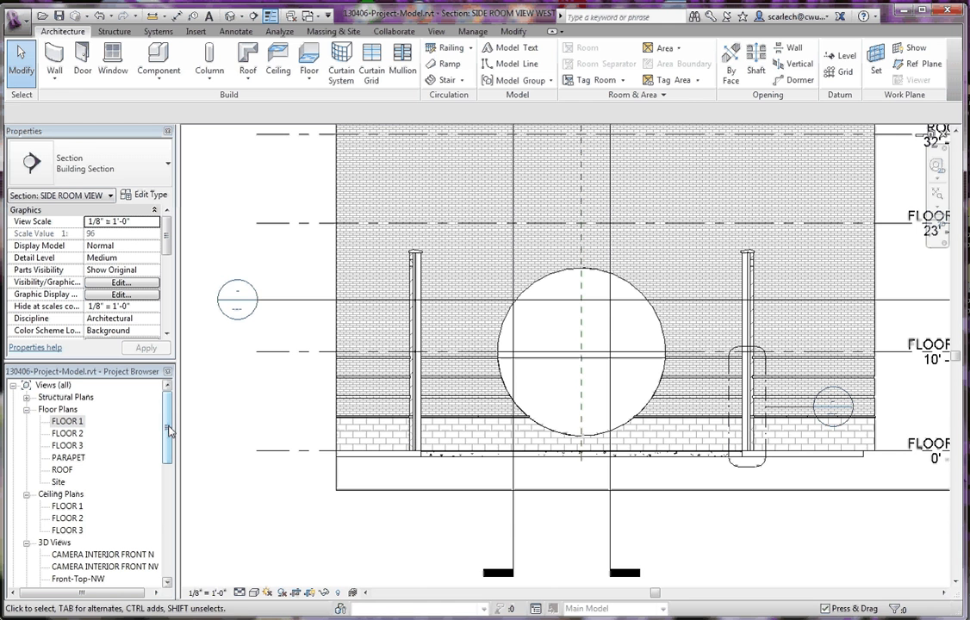
click(67, 422)
scroll(77, 482, down, 1)
Step: Open the {3D} view and zoom in on the circular opening in the brick wall
double_click(60, 566)
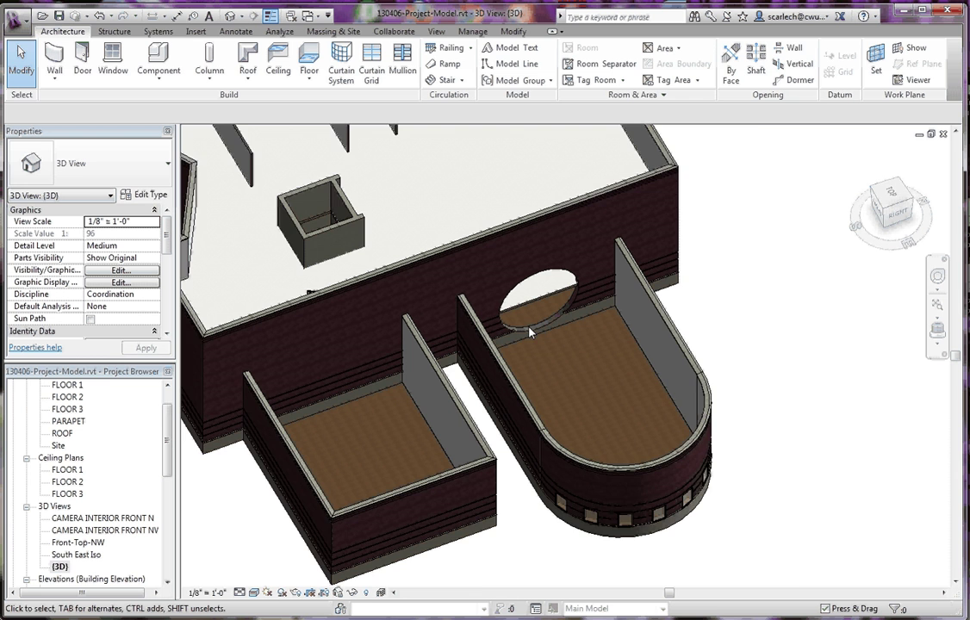
scroll(534, 336, up, 5)
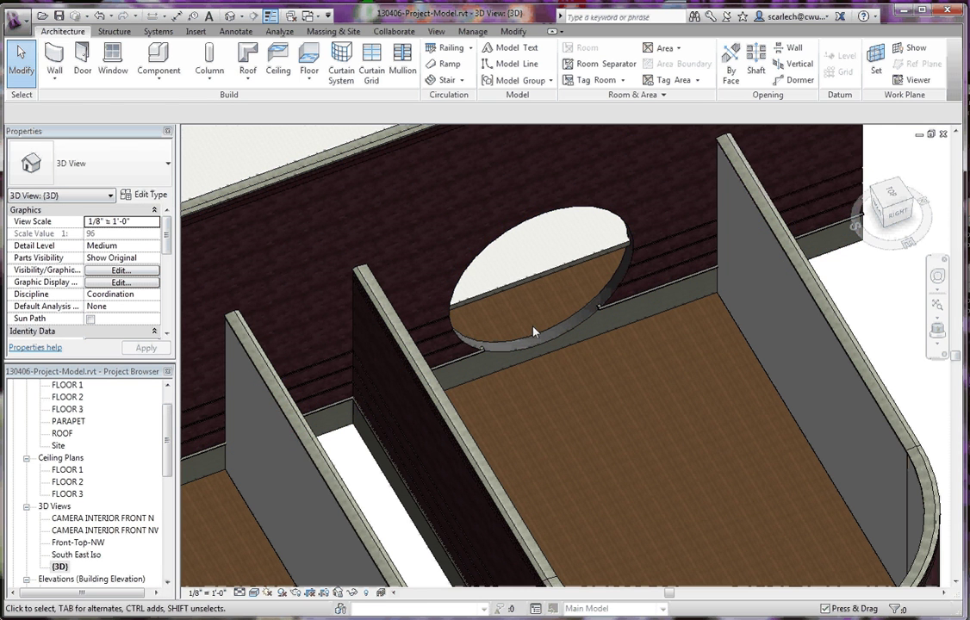
scroll(500, 307, down, 2)
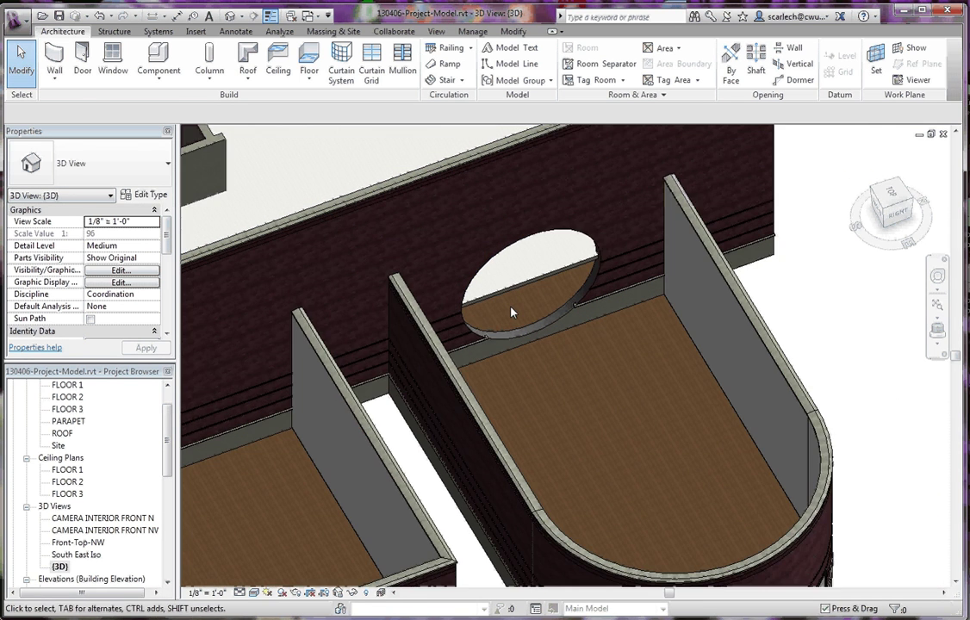
scroll(511, 312, down, 3)
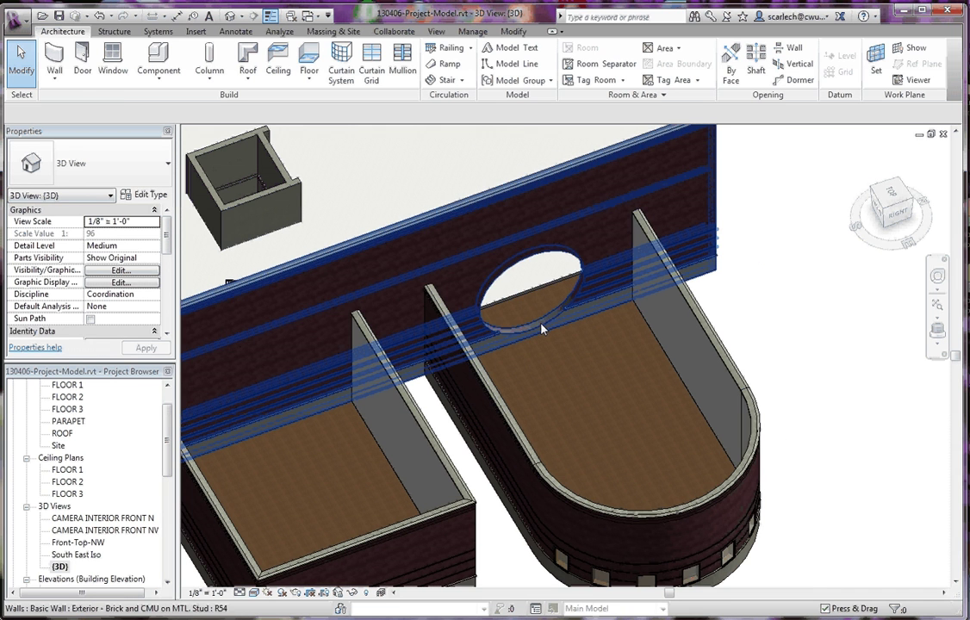
Step: Delete the opening's arc from the brick wall's profile sketch and finish the edit
click(528, 337)
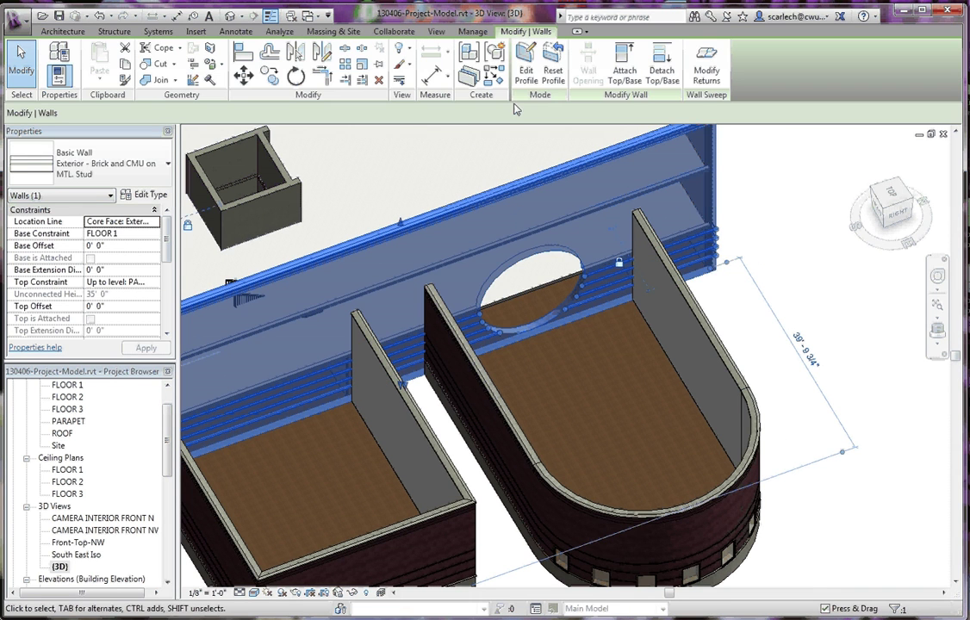
click(525, 69)
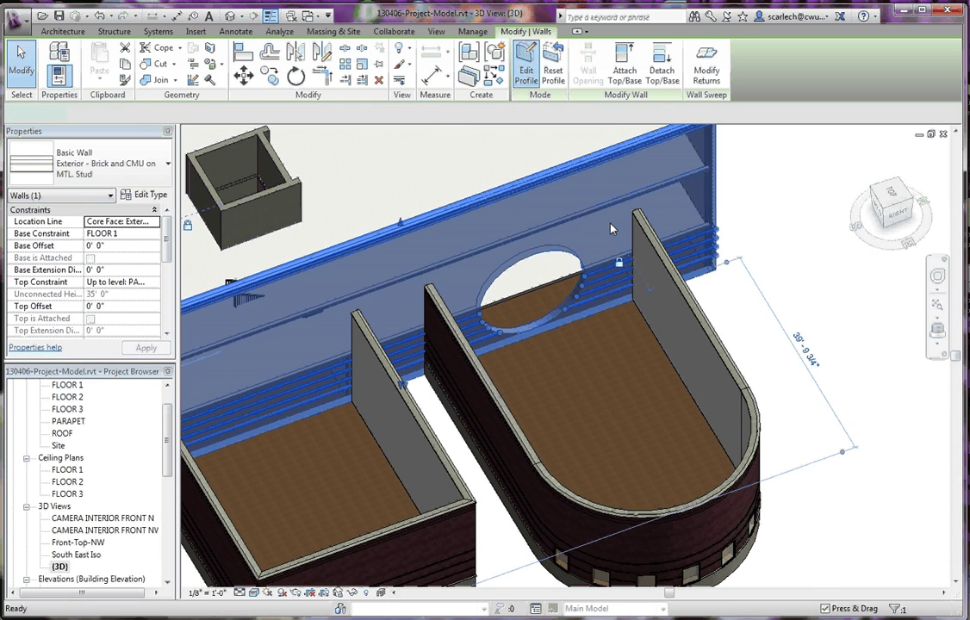
click(576, 258)
key(Delete)
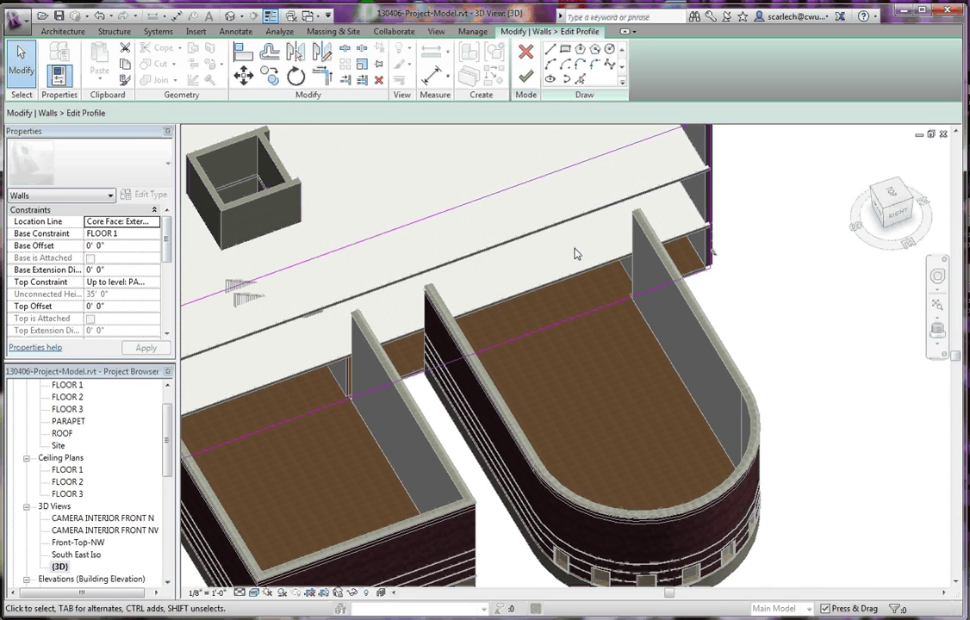
click(525, 76)
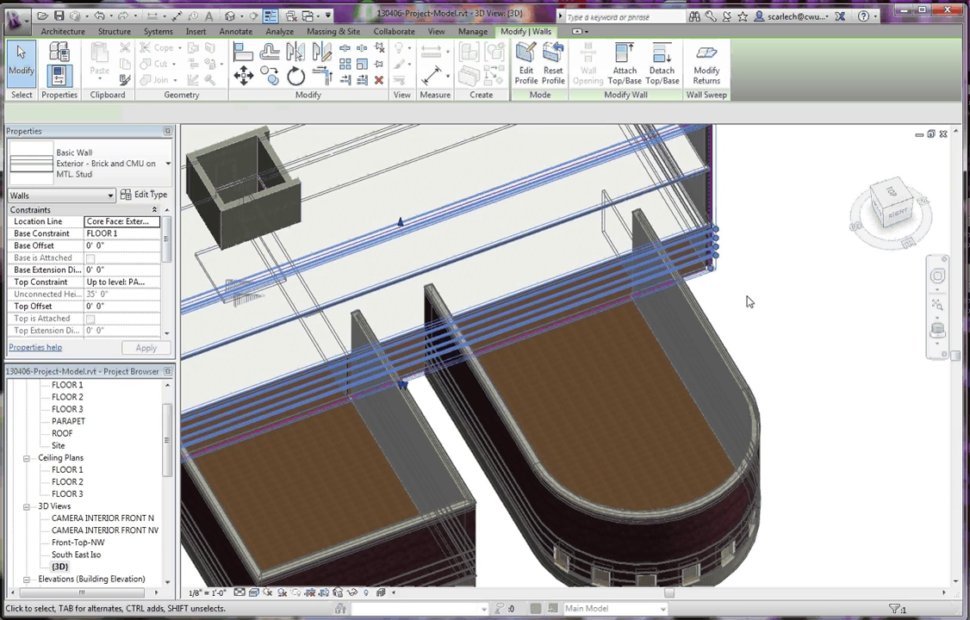
click(749, 302)
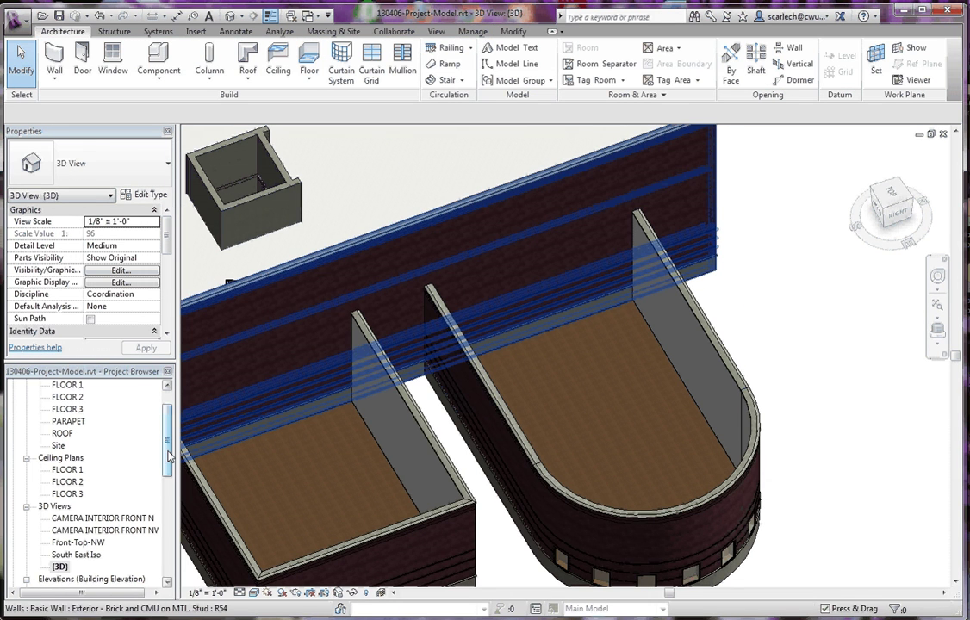
drag(169, 456, 169, 510)
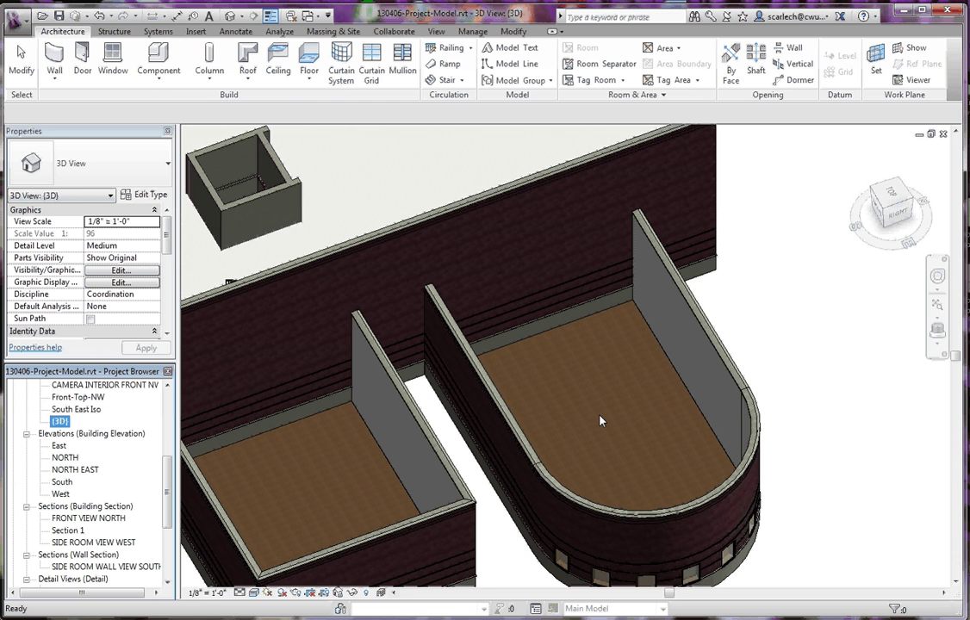
Step: Reopen the SIDE ROOM VIEW WEST section from the Project Browser
double_click(107, 543)
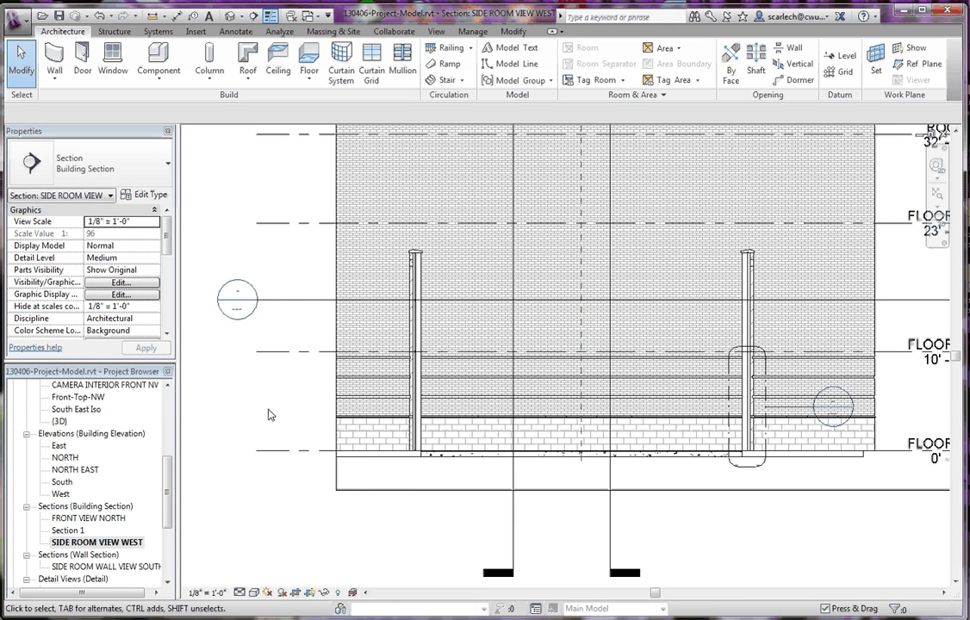
scroll(268, 422, down, 2)
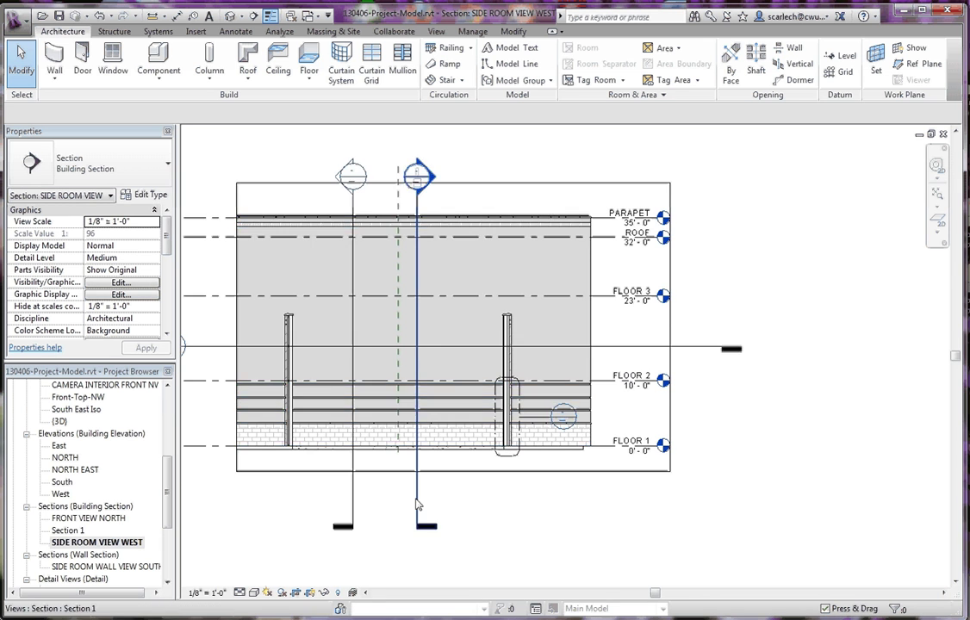
scroll(426, 503, down, 1)
scroll(440, 502, up, 1)
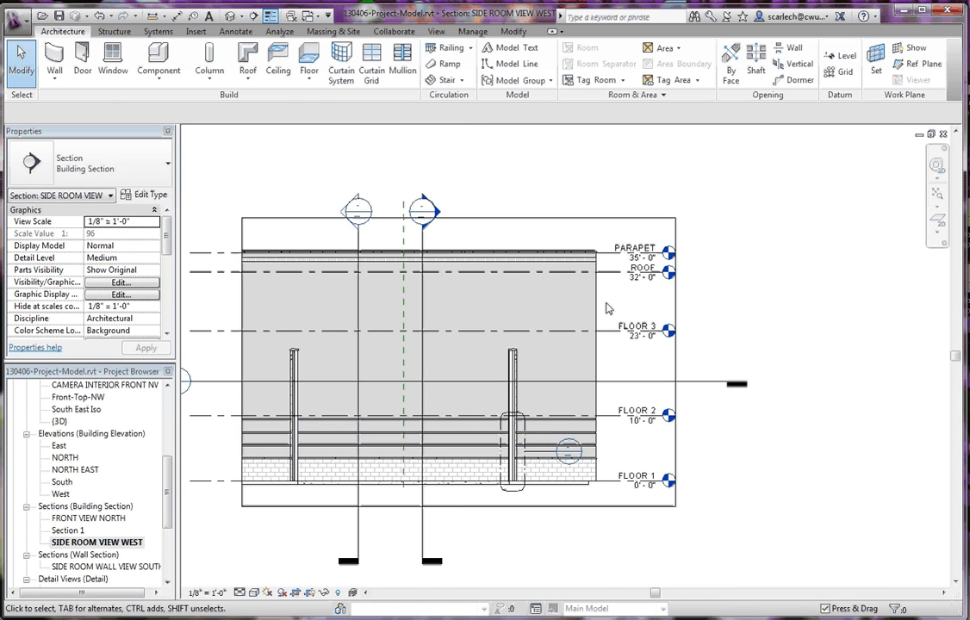
Step: Start editing the exterior brick wall's profile and turn on Thin Lines
click(558, 249)
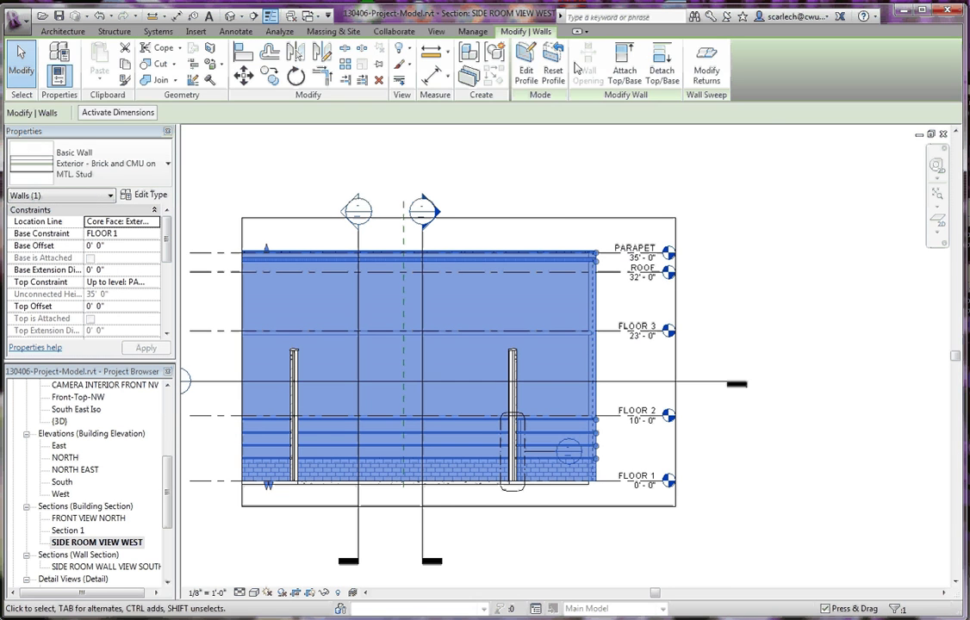
click(527, 69)
scroll(313, 464, up, 8)
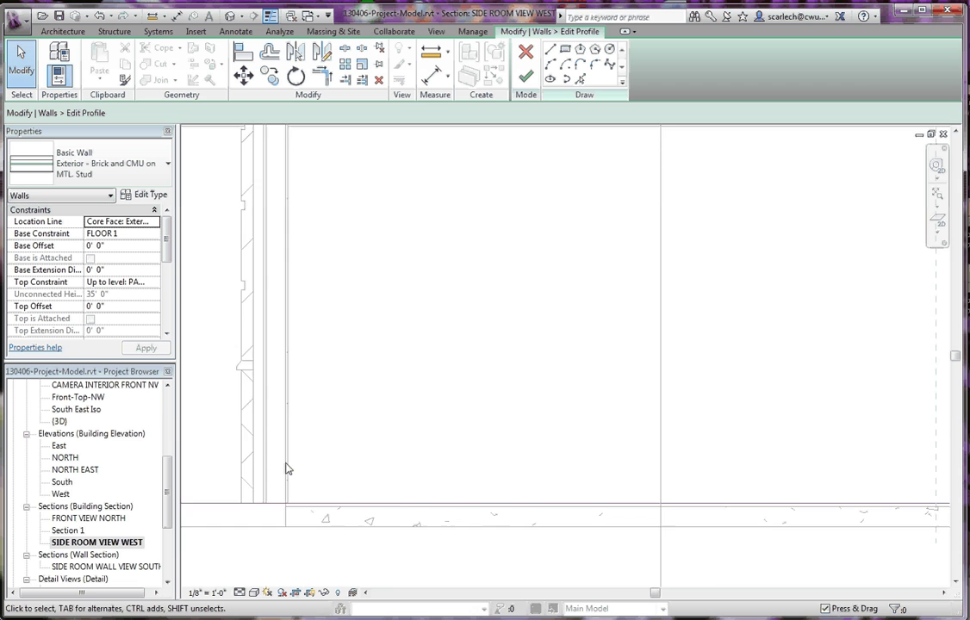
scroll(286, 468, down, 5)
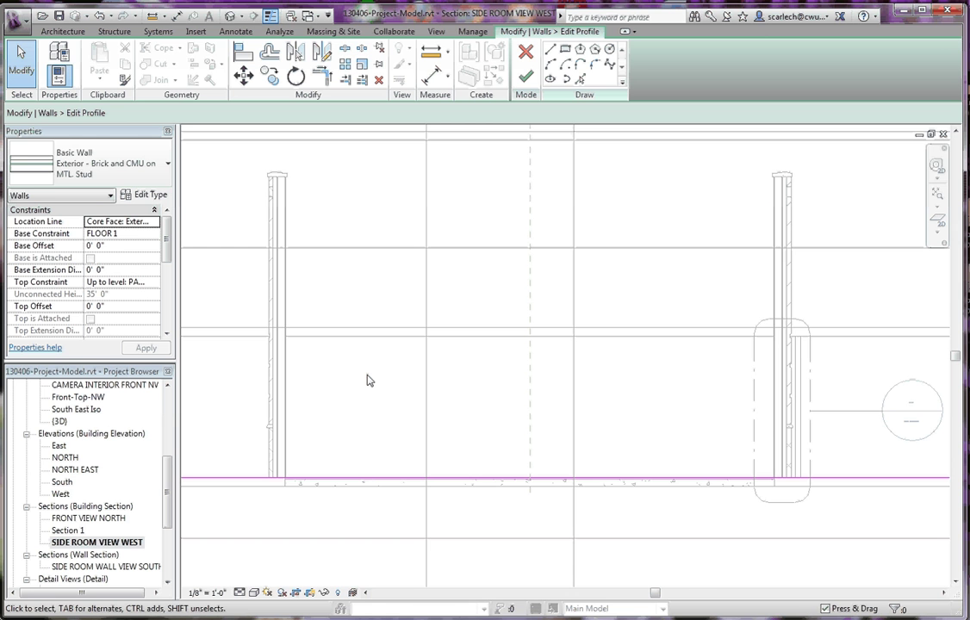
scroll(290, 476, up, 5)
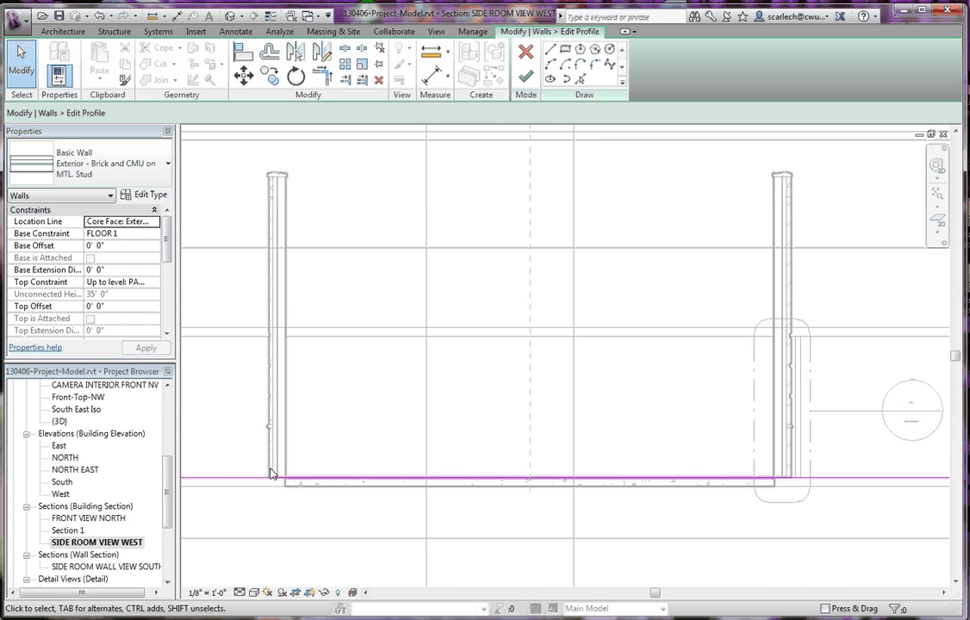
scroll(289, 477, up, 3)
scroll(281, 468, down, 2)
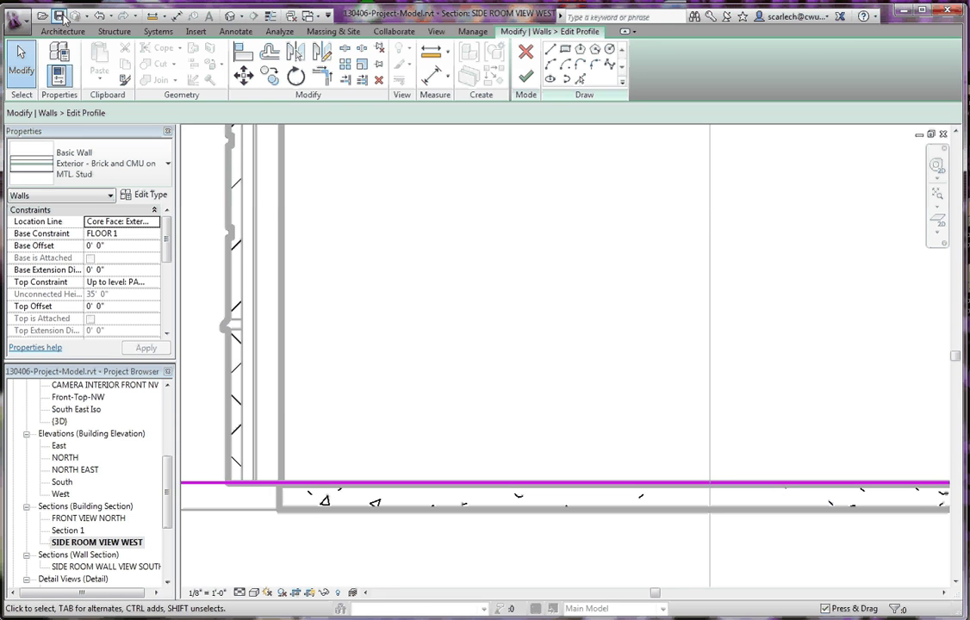
click(270, 17)
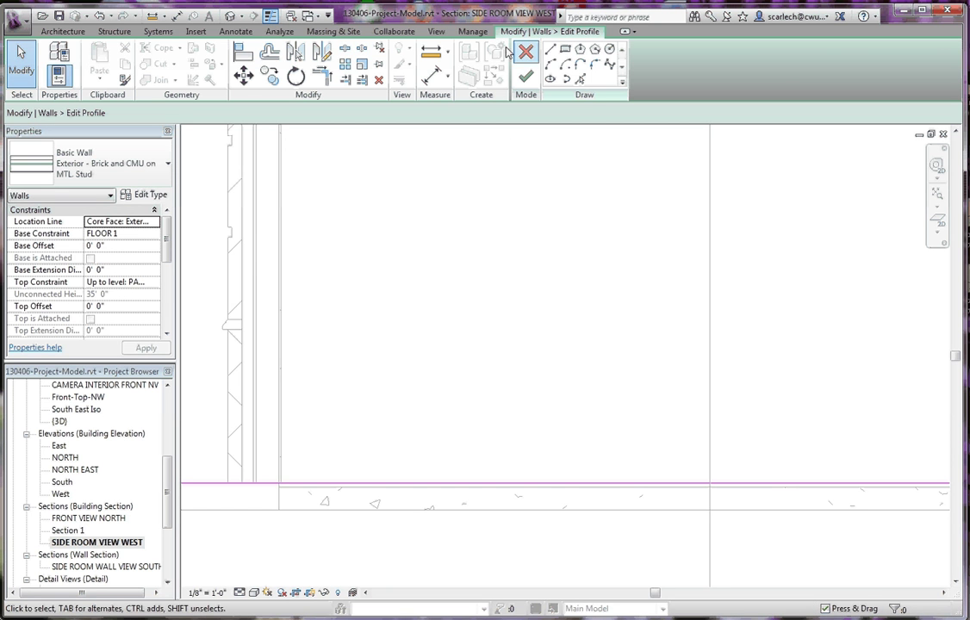
Step: Pick sketch lines along the left alcove wall, the FLOOR 2 slab and the right alcove wall
click(580, 80)
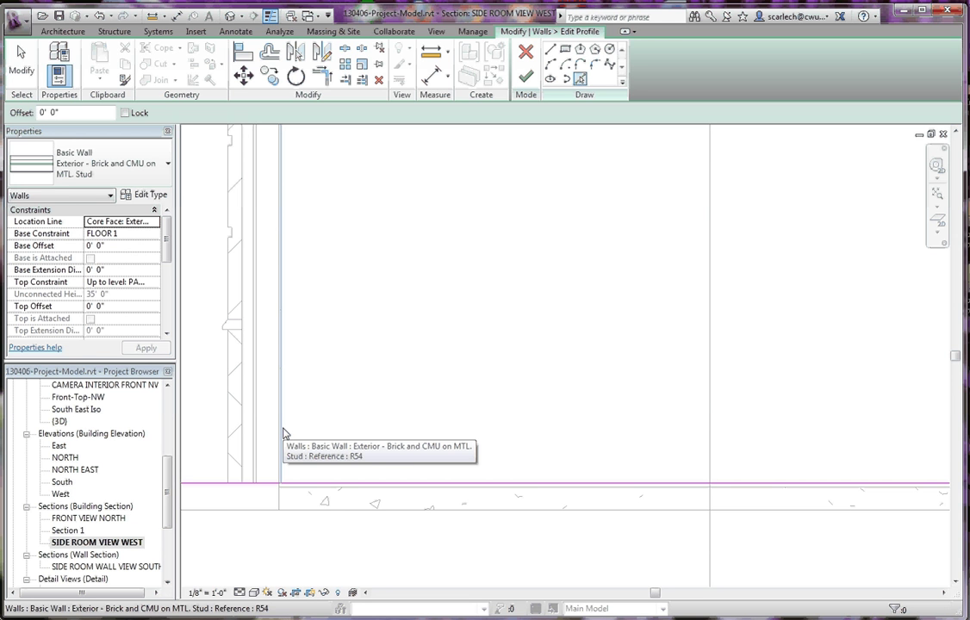
scroll(284, 490, up, 3)
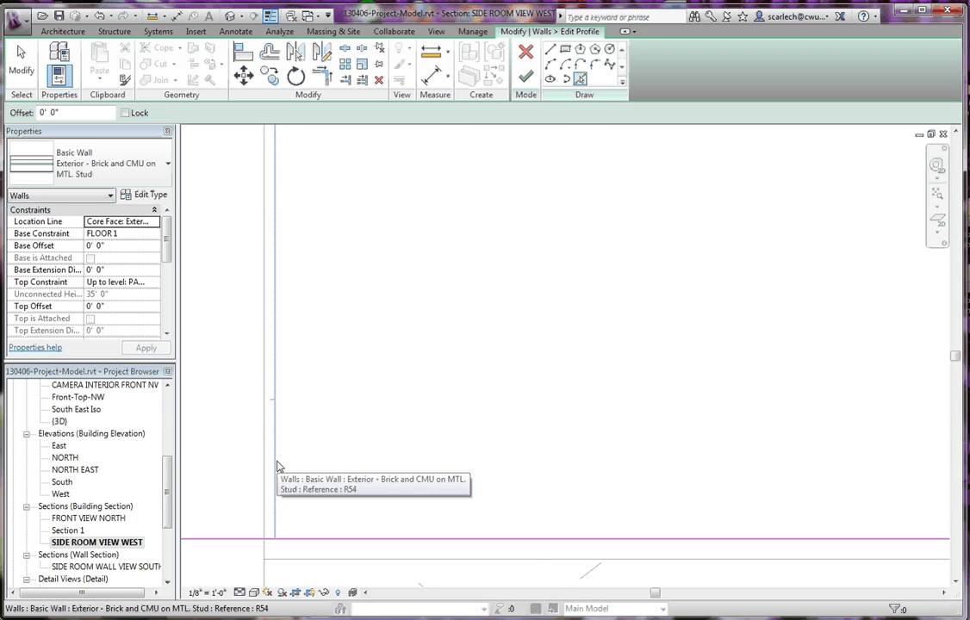
click(276, 463)
scroll(285, 478, down, 5)
scroll(286, 318, down, 3)
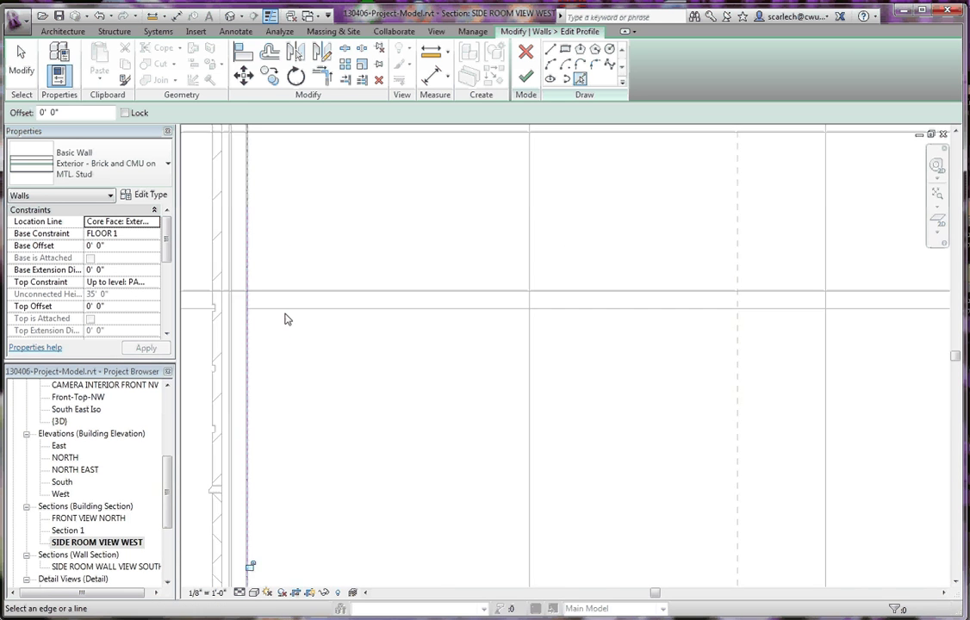
scroll(224, 345, down, 2)
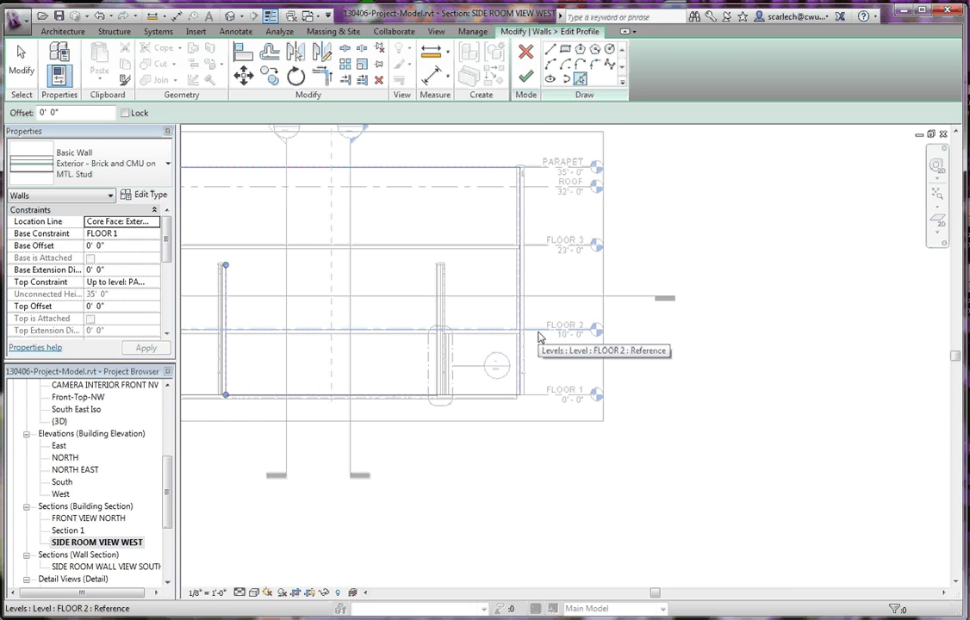
scroll(233, 343, up, 5)
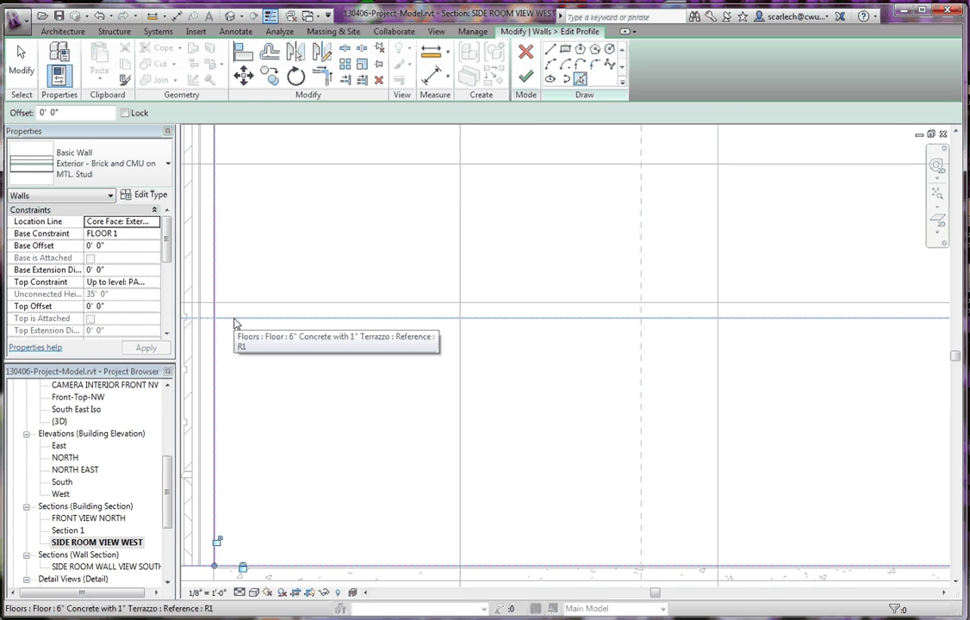
click(235, 324)
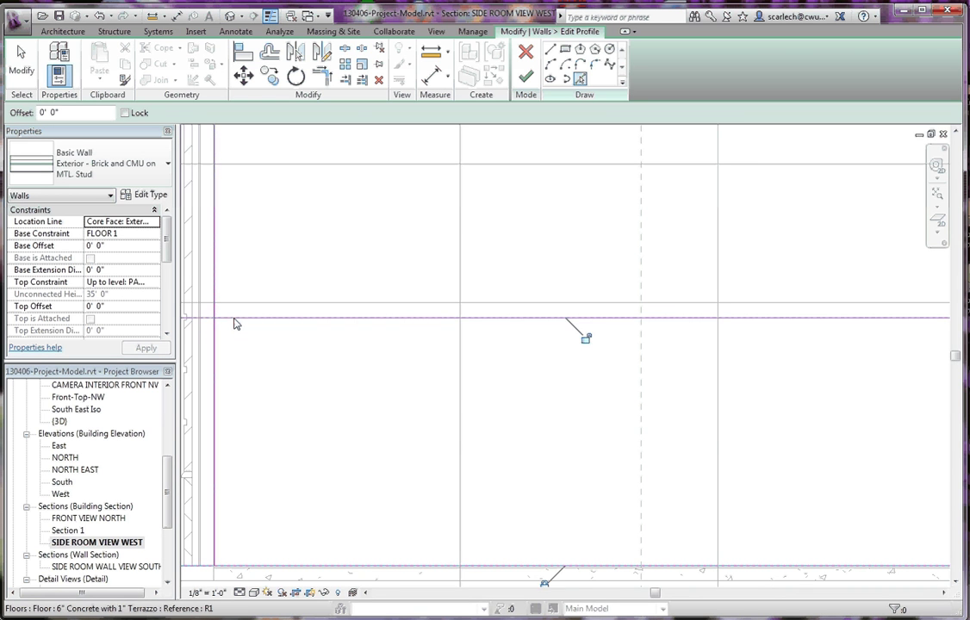
scroll(517, 350, down, 3)
scroll(578, 321, up, 6)
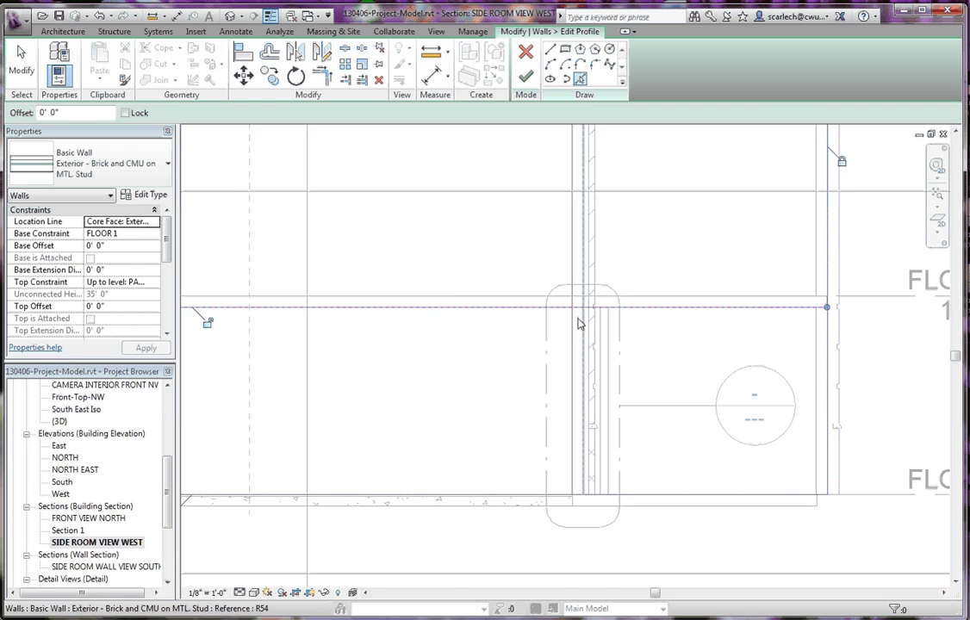
scroll(559, 290, up, 2)
click(558, 288)
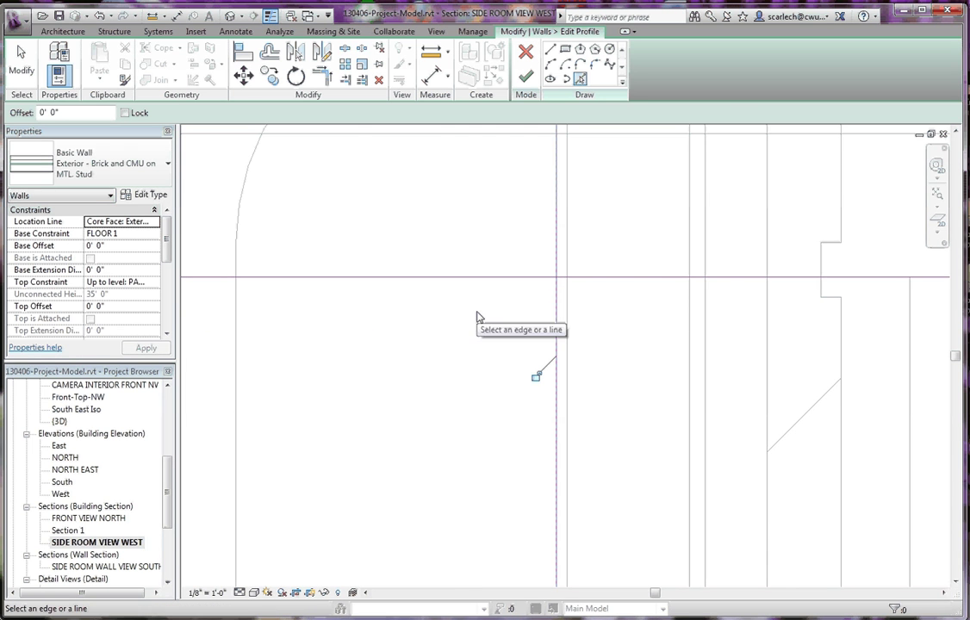
scroll(479, 317, down, 4)
scroll(489, 318, down, 5)
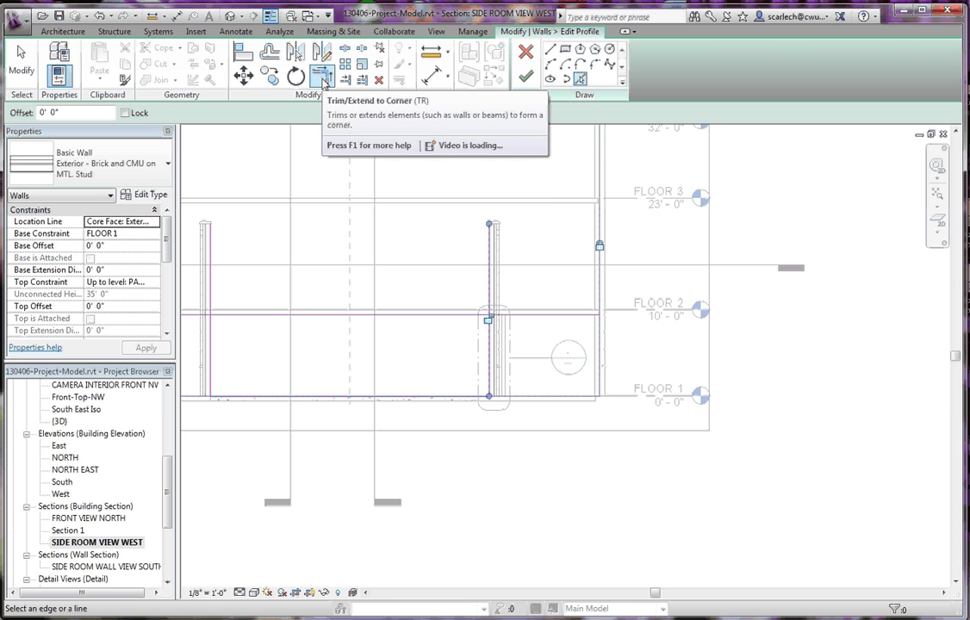
Step: Trim the slab line and both alcove wall lines into left and right corners
click(321, 77)
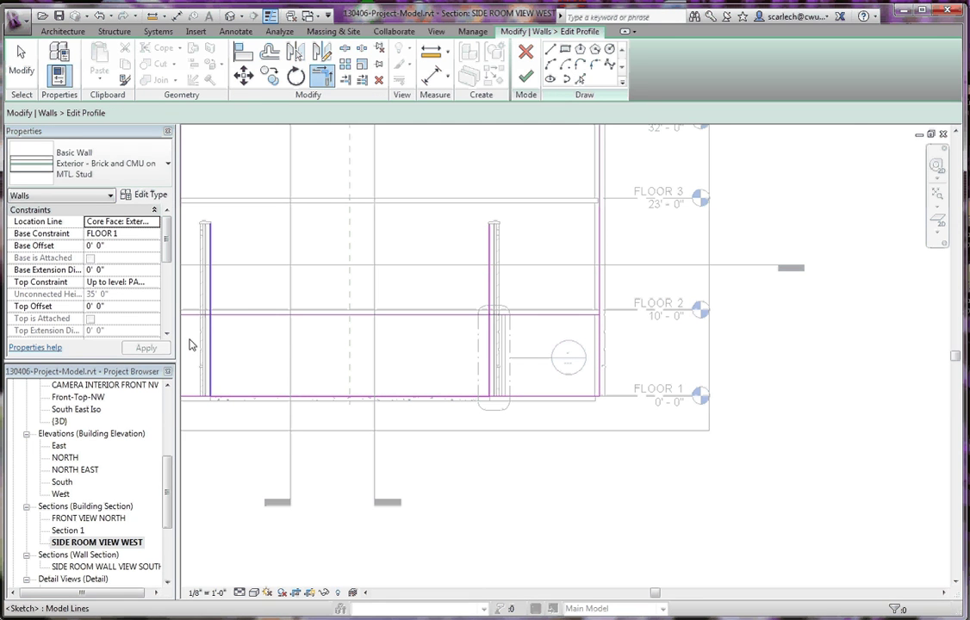
scroll(193, 336, up, 5)
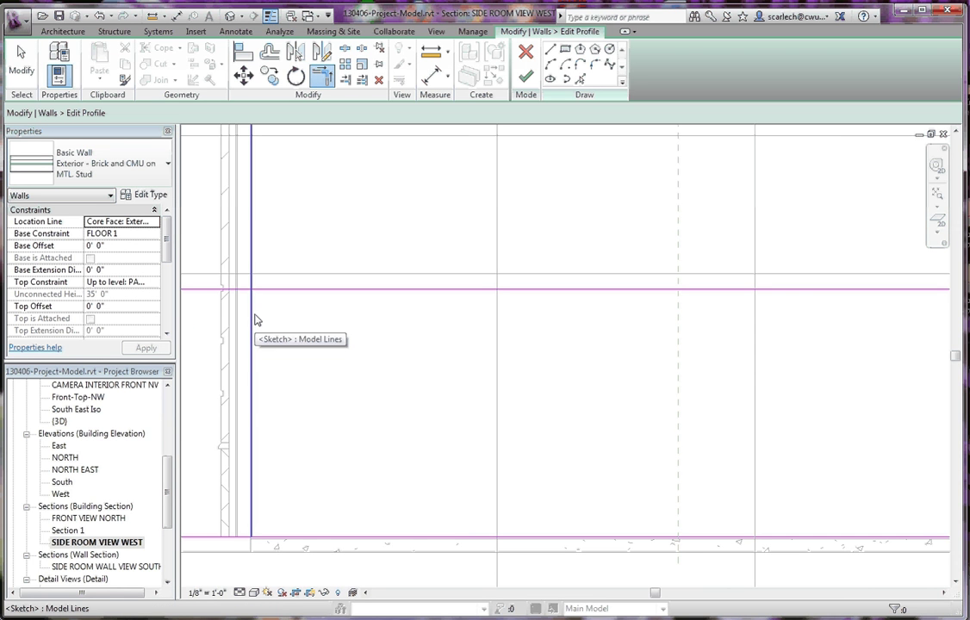
click(253, 320)
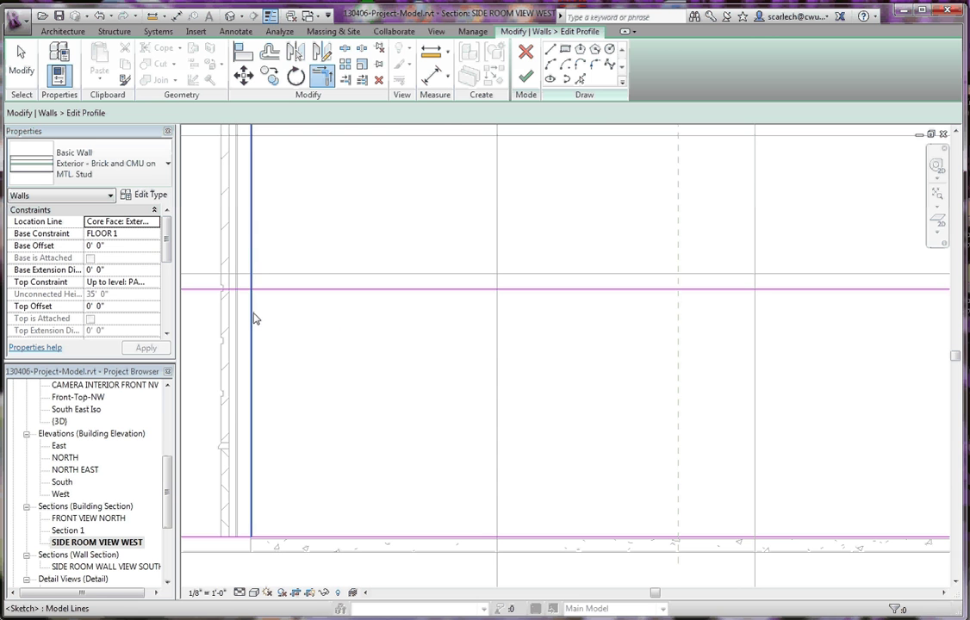
click(279, 291)
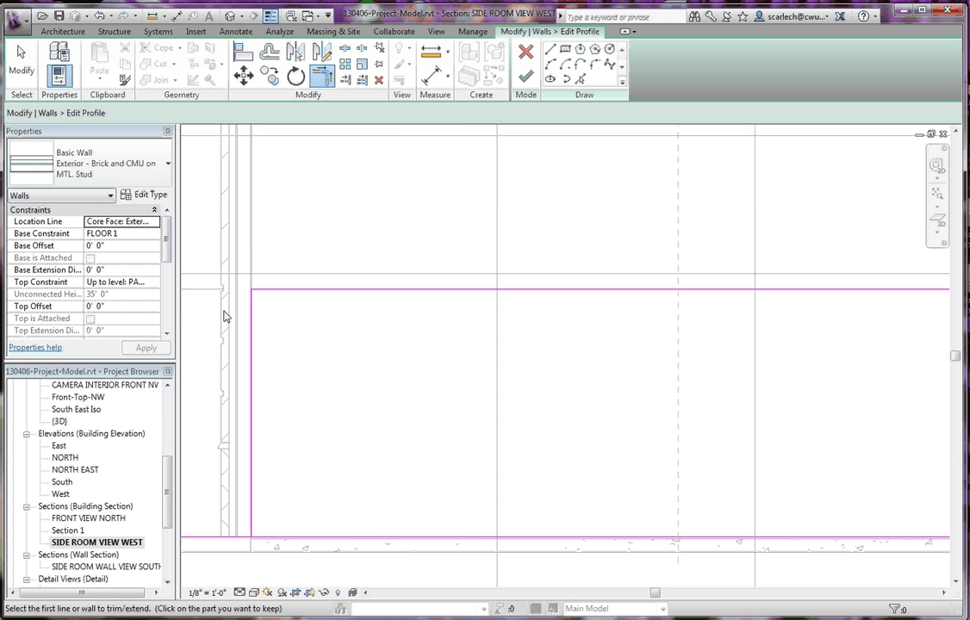
scroll(210, 265, down, 5)
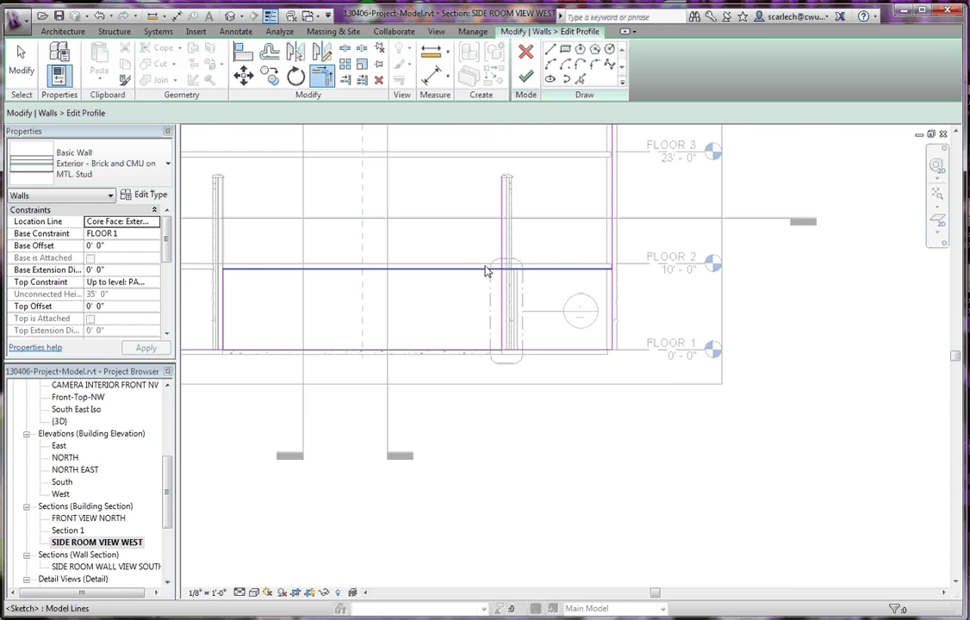
scroll(496, 274, up, 3)
click(505, 272)
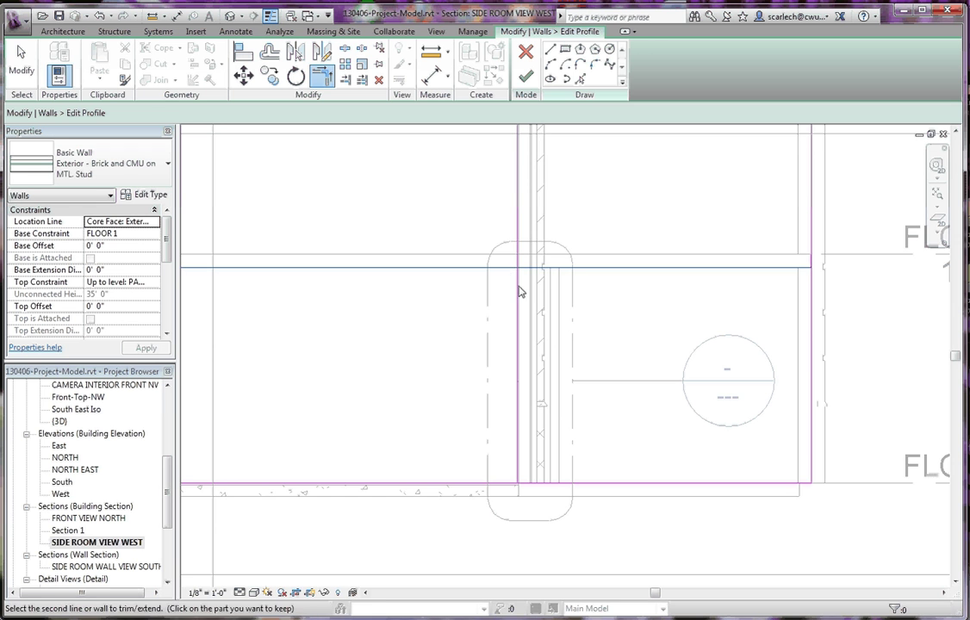
click(520, 291)
scroll(456, 323, down, 4)
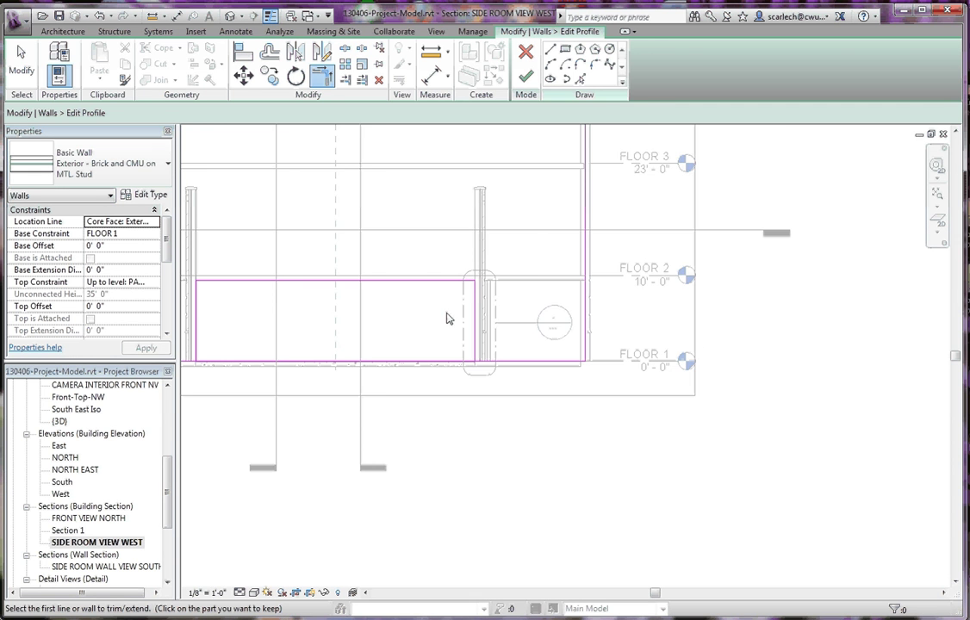
scroll(320, 305, down, 4)
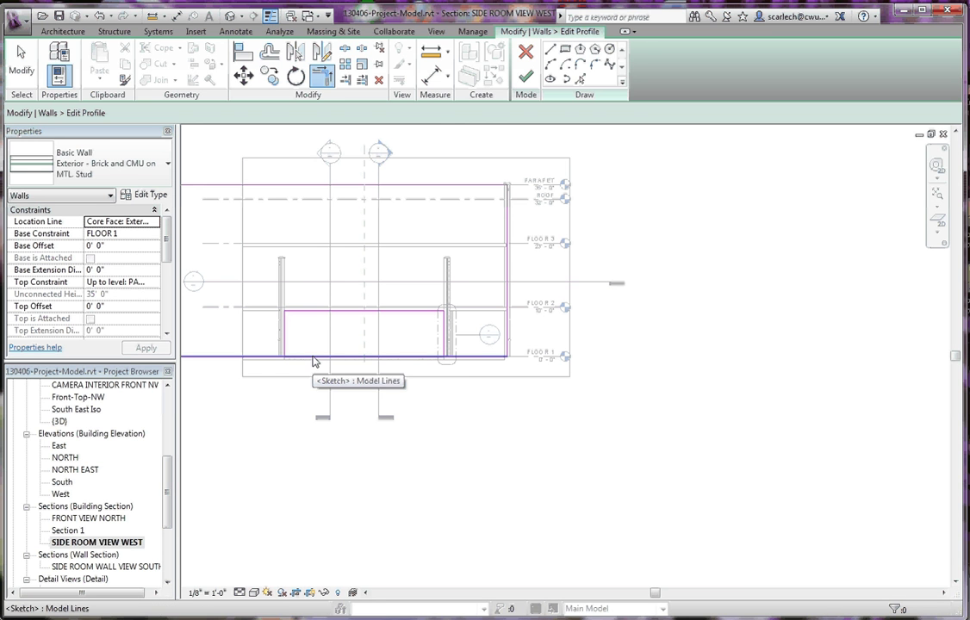
click(527, 78)
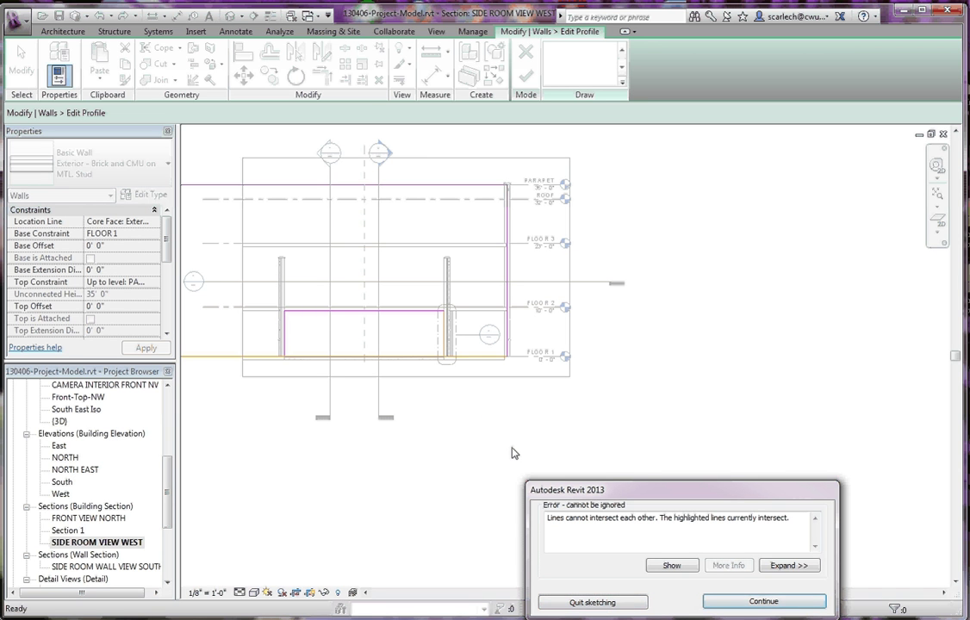
click(764, 603)
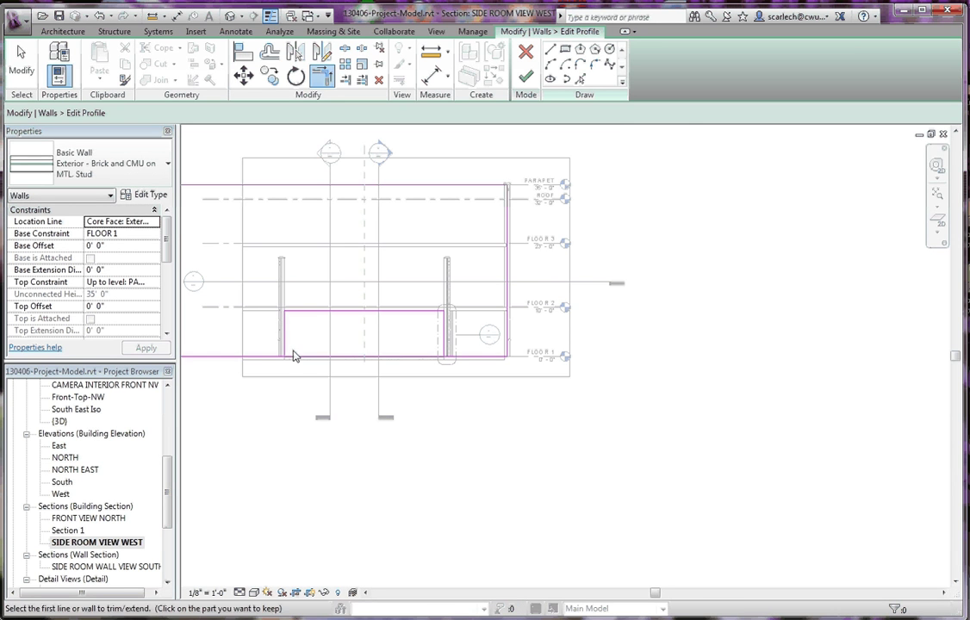
scroll(292, 349, up, 2)
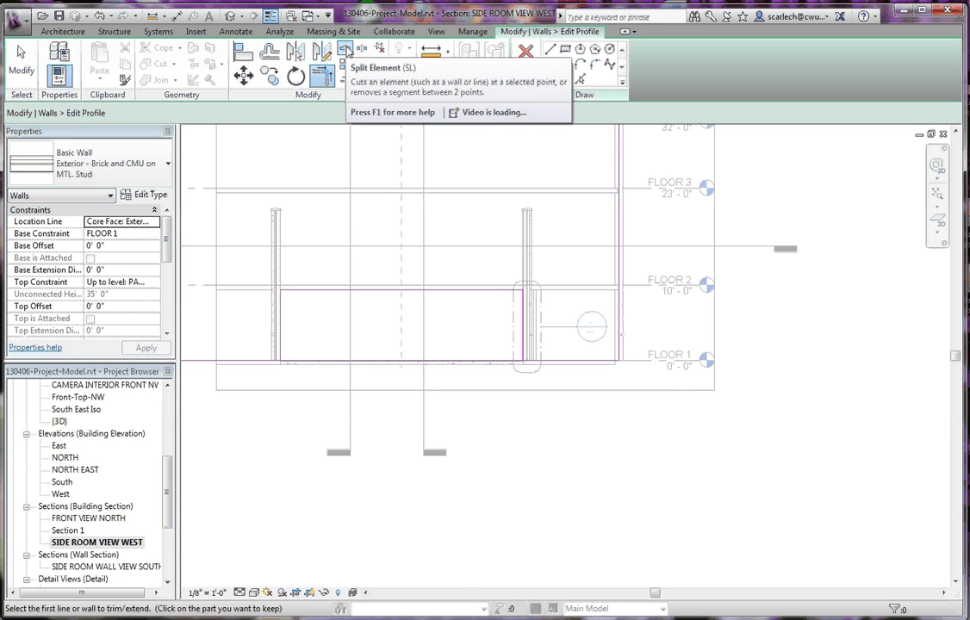
Step: Split the bottom profile line at both sides of the opening and delete the middle piece
click(345, 50)
click(304, 361)
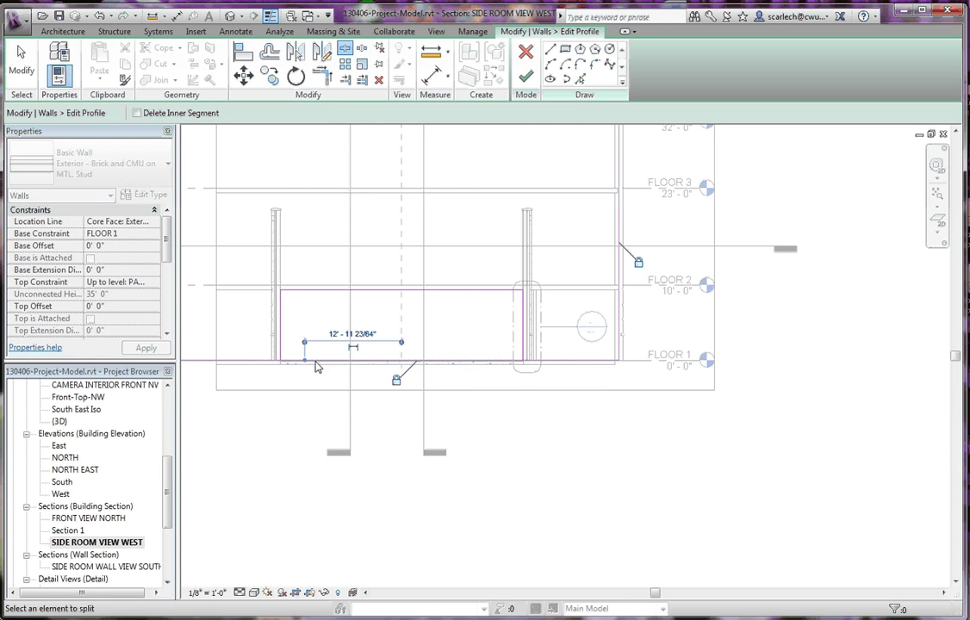
click(507, 361)
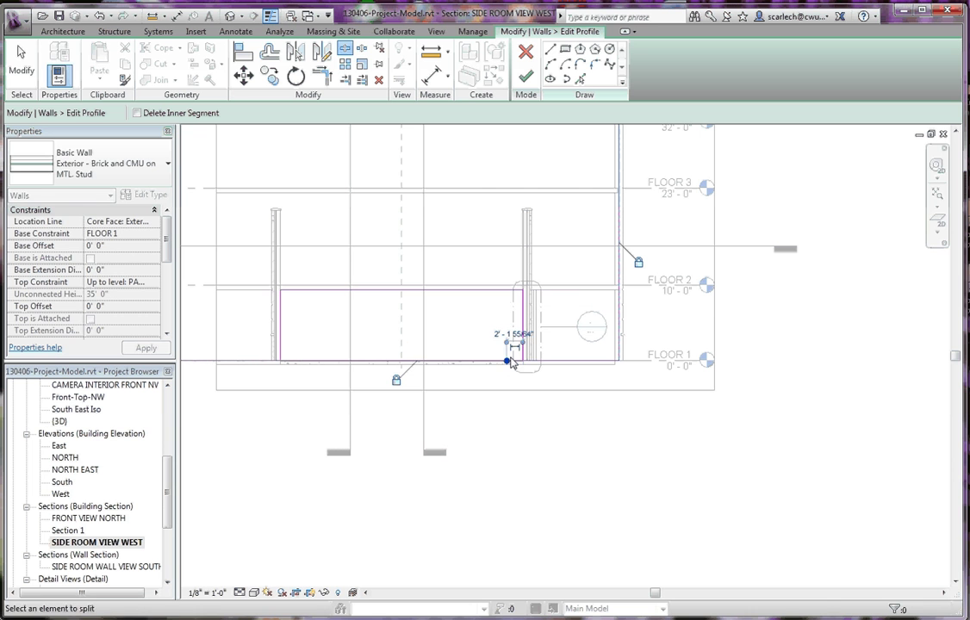
key(Escape)
click(460, 365)
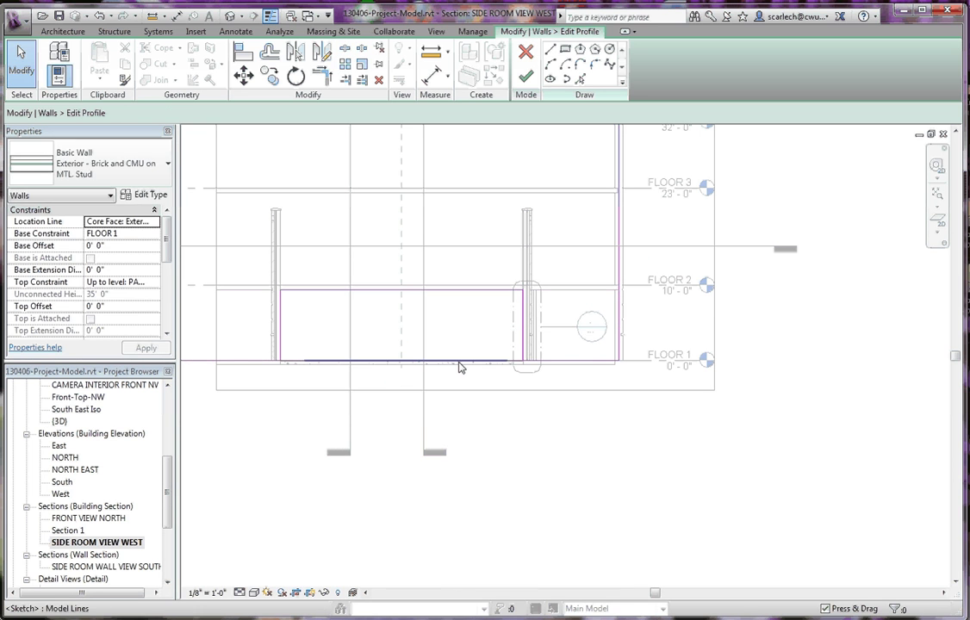
key(Delete)
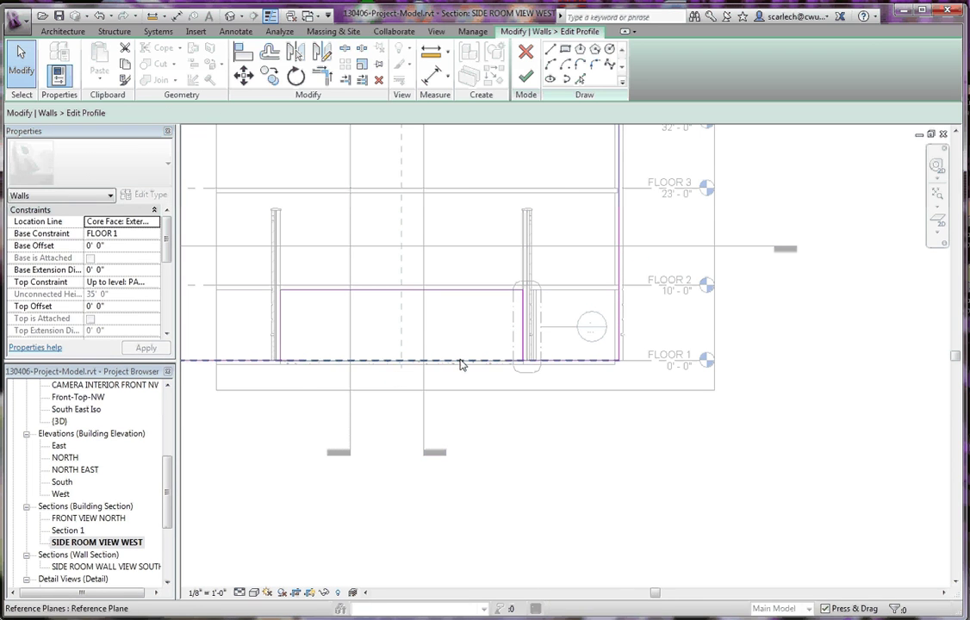
scroll(335, 404, up, 4)
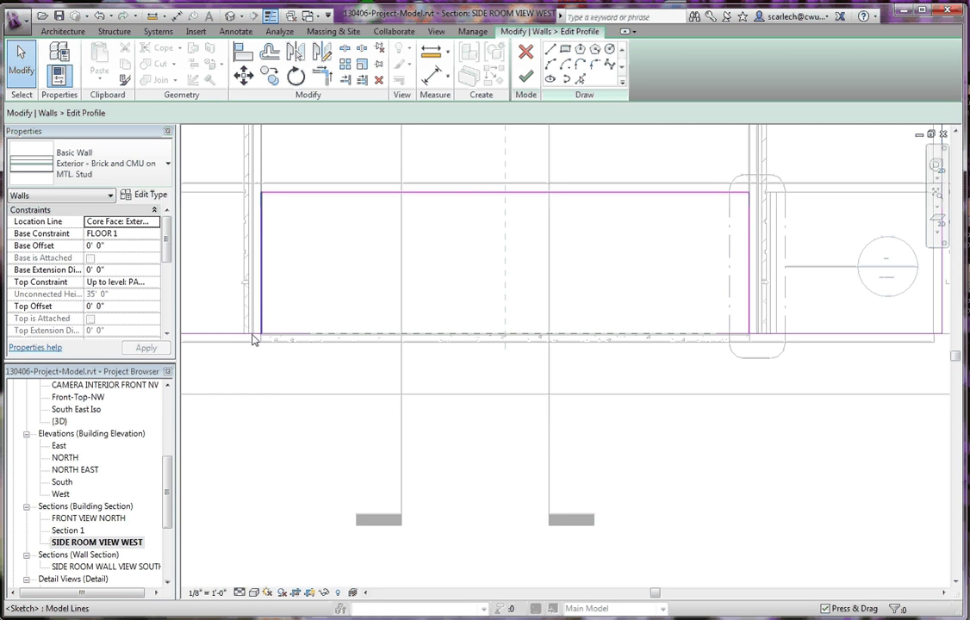
scroll(328, 351, down, 3)
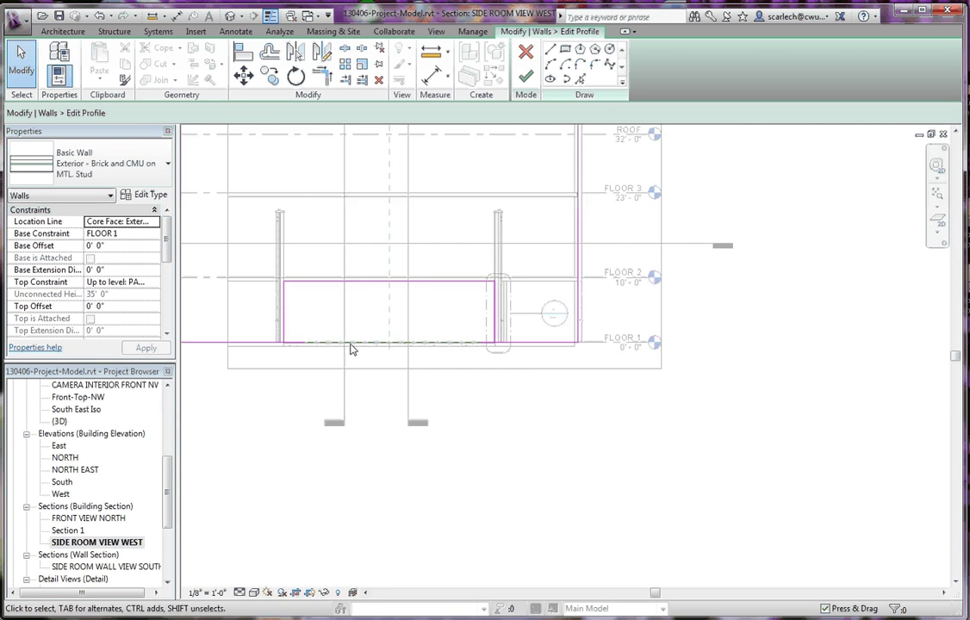
Step: Dismiss the intersection error and snap the long bottom line's end to the opening's lower corner
click(526, 75)
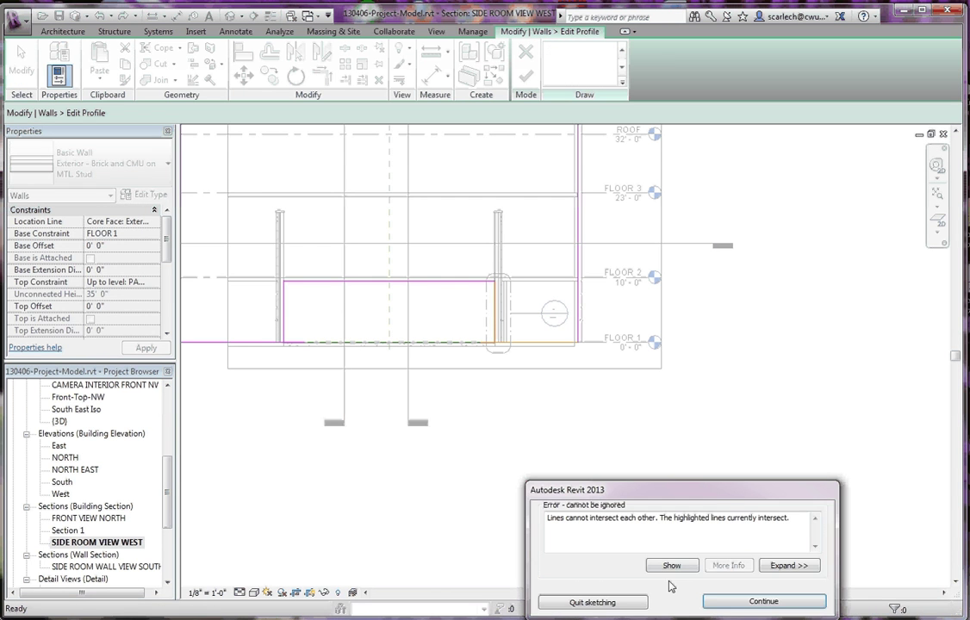
click(763, 601)
scroll(267, 352, up, 5)
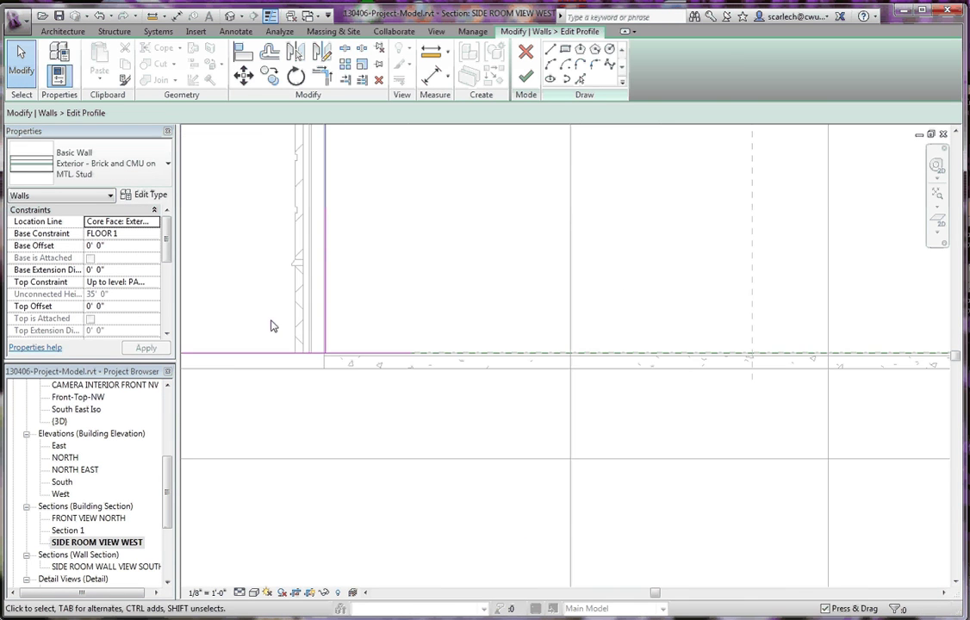
click(430, 361)
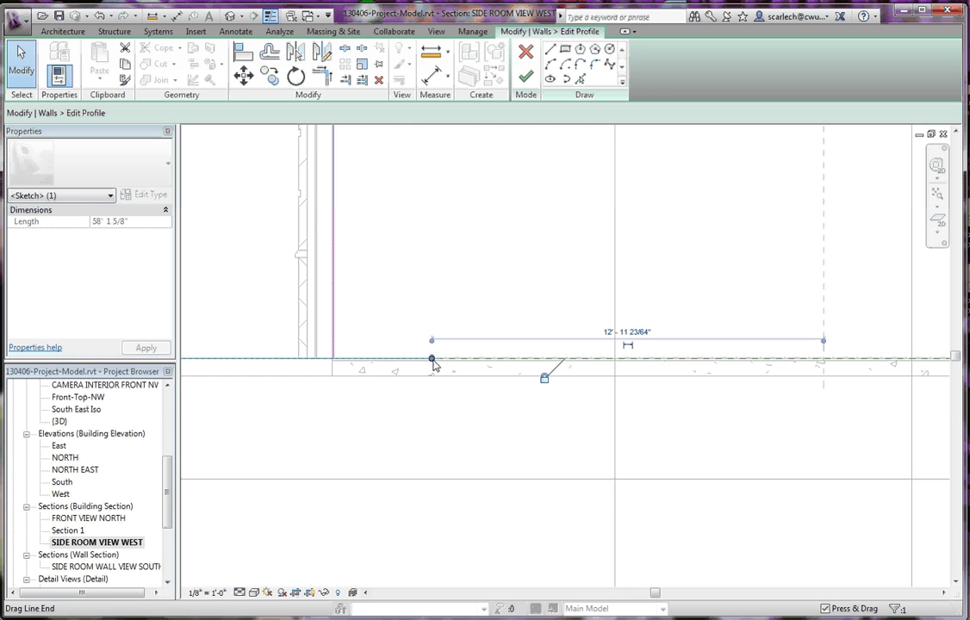
drag(433, 360, 333, 360)
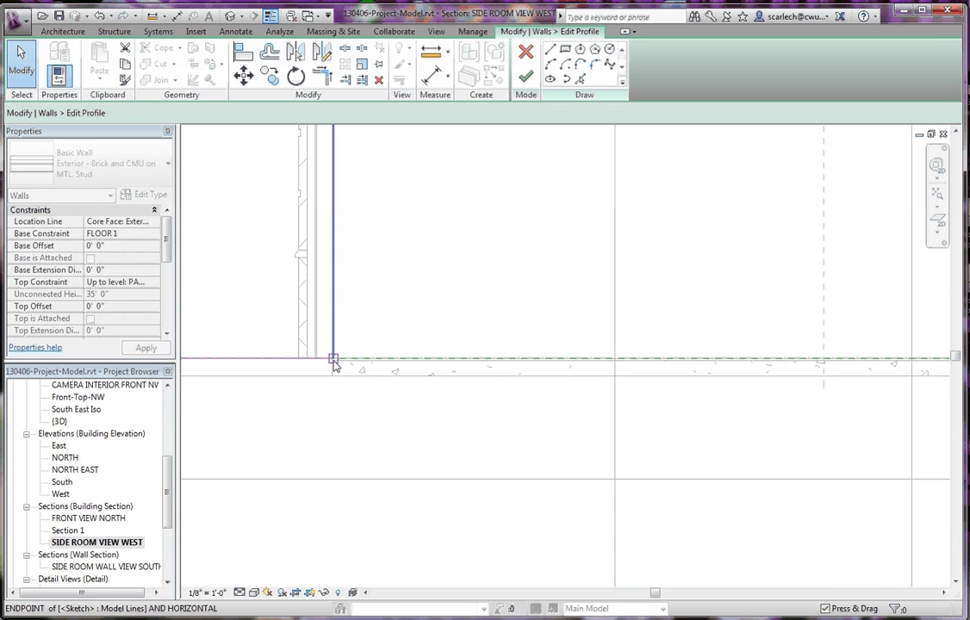
Step: Snap the other bottom profile line's end onto the outline's lower corner, then deselect
scroll(300, 374, down, 5)
scroll(669, 370, up, 4)
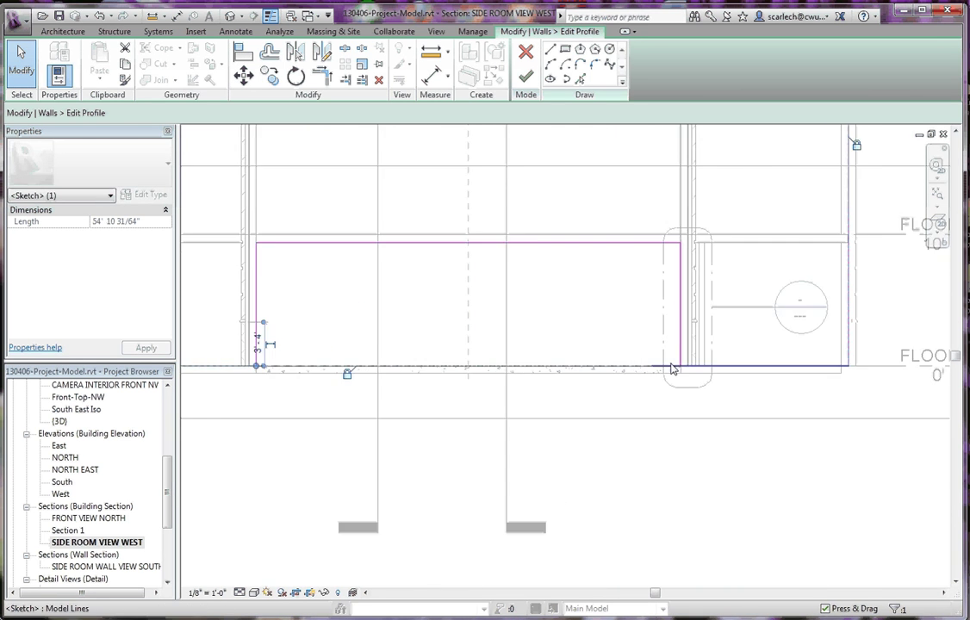
click(639, 370)
drag(638, 370, 690, 369)
scroll(633, 427, down, 3)
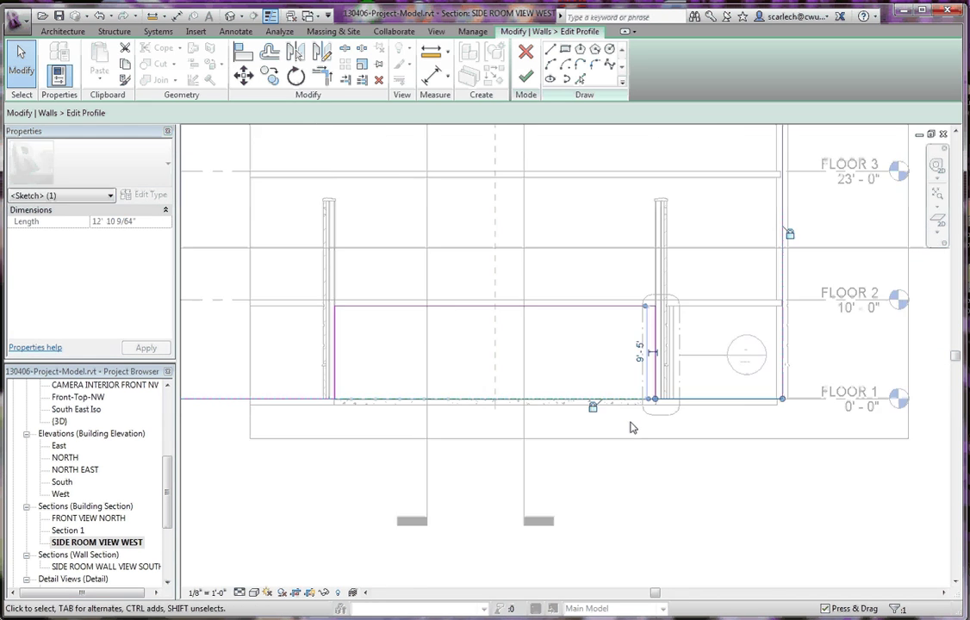
scroll(630, 428, down, 3)
click(627, 446)
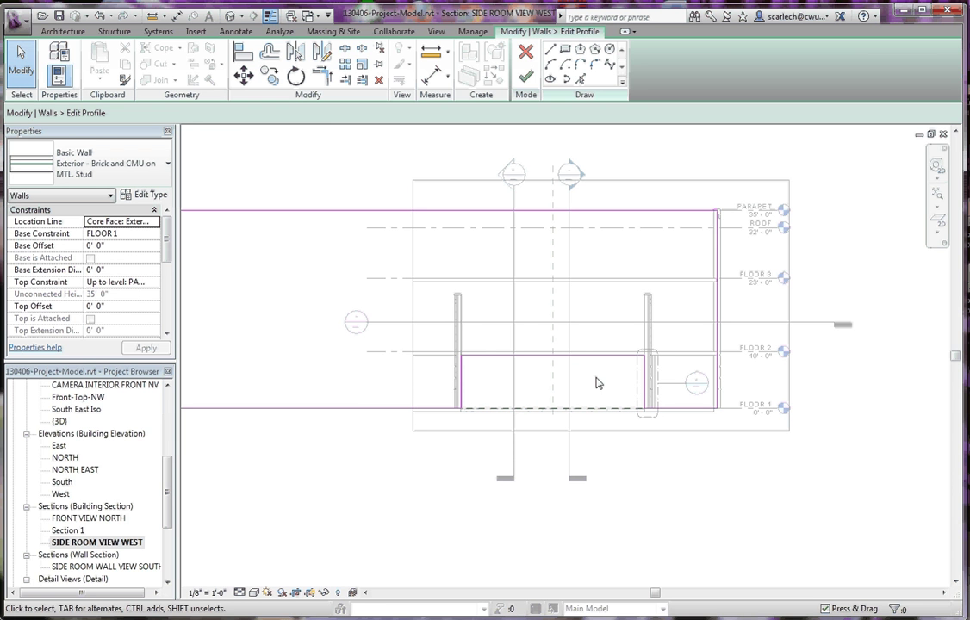
Step: Finish the profile edit so the brick wall shows its rectangular opening between FLOOR 1 and FLOOR 2
click(526, 76)
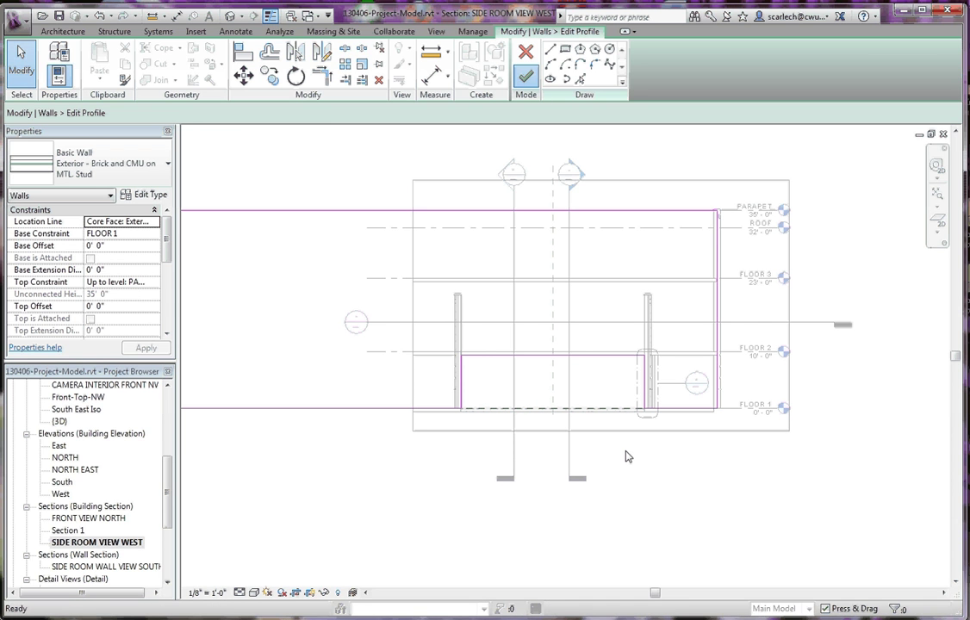
click(625, 454)
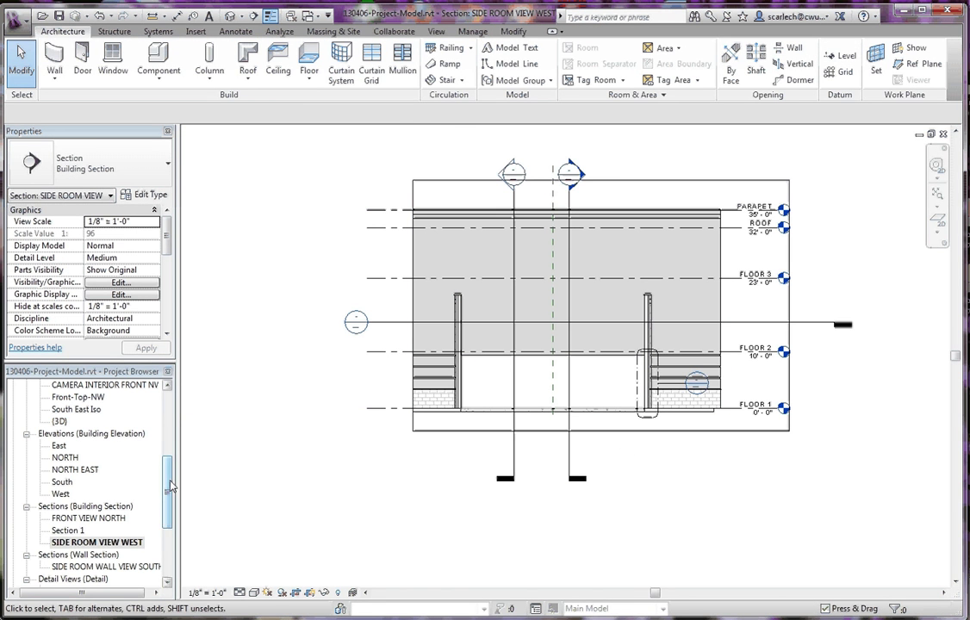
drag(170, 487, 170, 504)
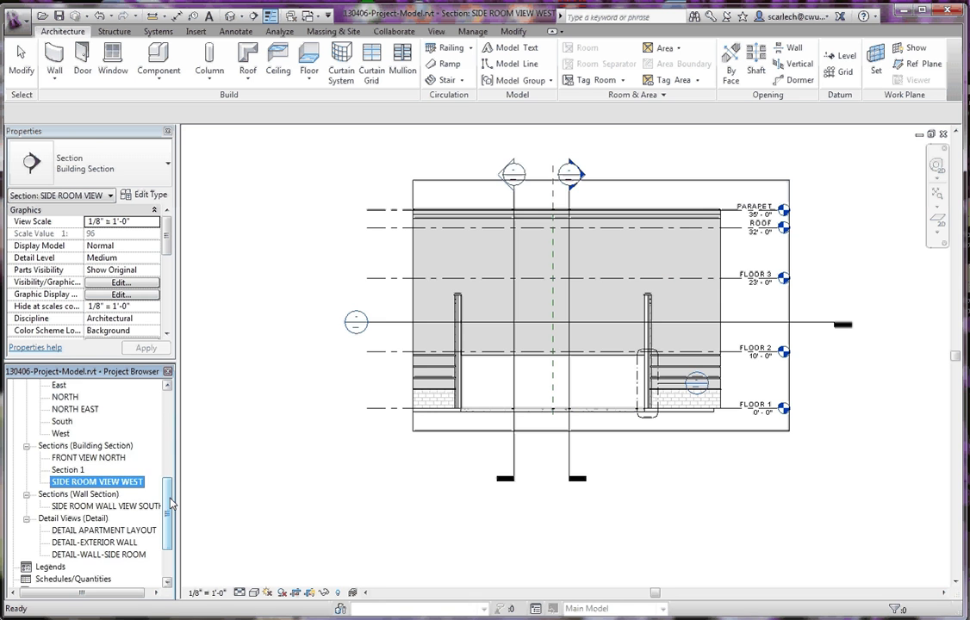
Step: Open the {3D} view and orbit to see the alcove now open at ground level
scroll(103, 482, up, 3)
double_click(60, 470)
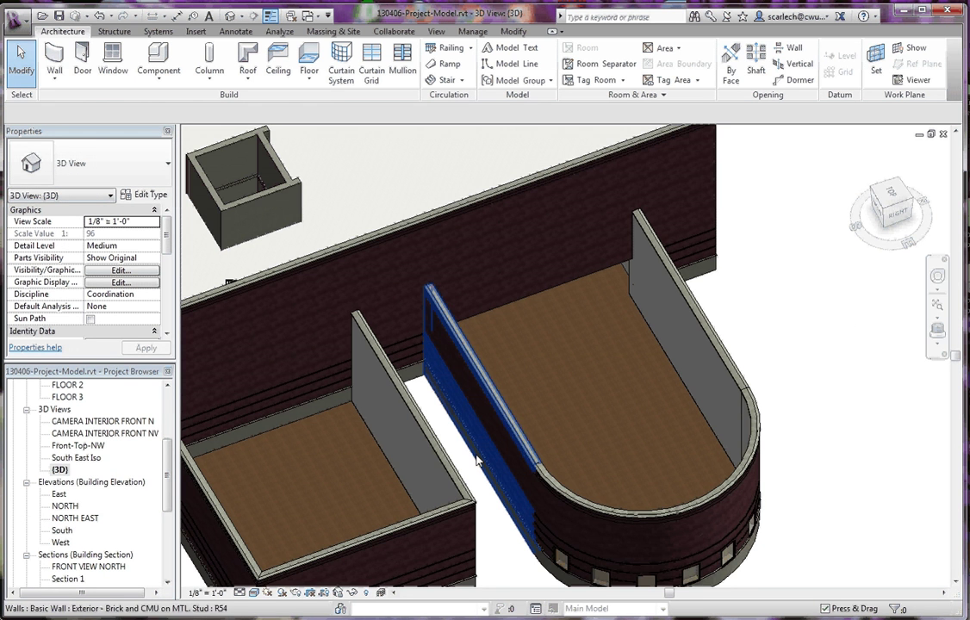
middle_drag(476, 459, 580, 402)
scroll(579, 396, down, 5)
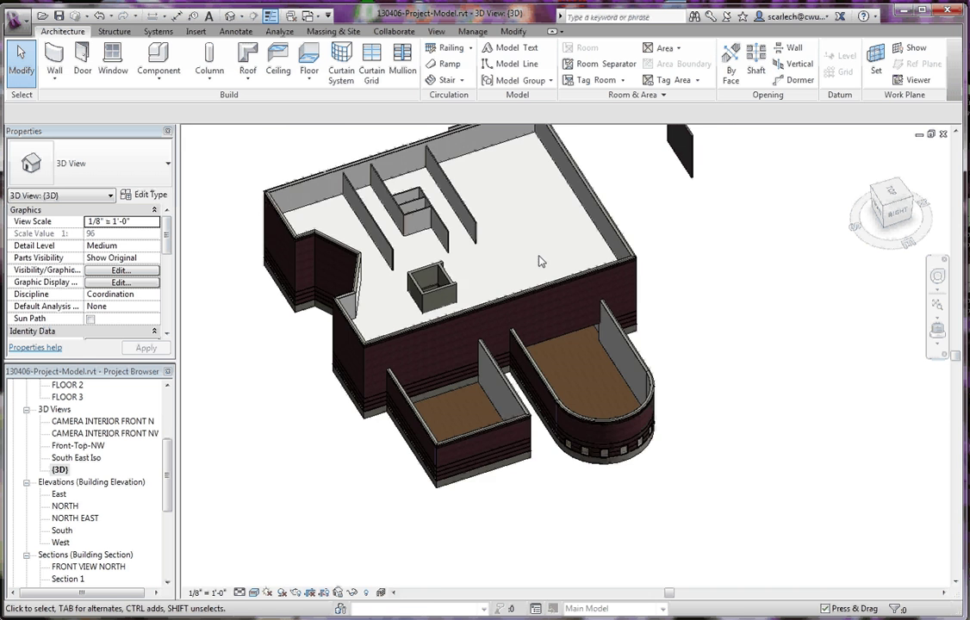
scroll(542, 261, up, 5)
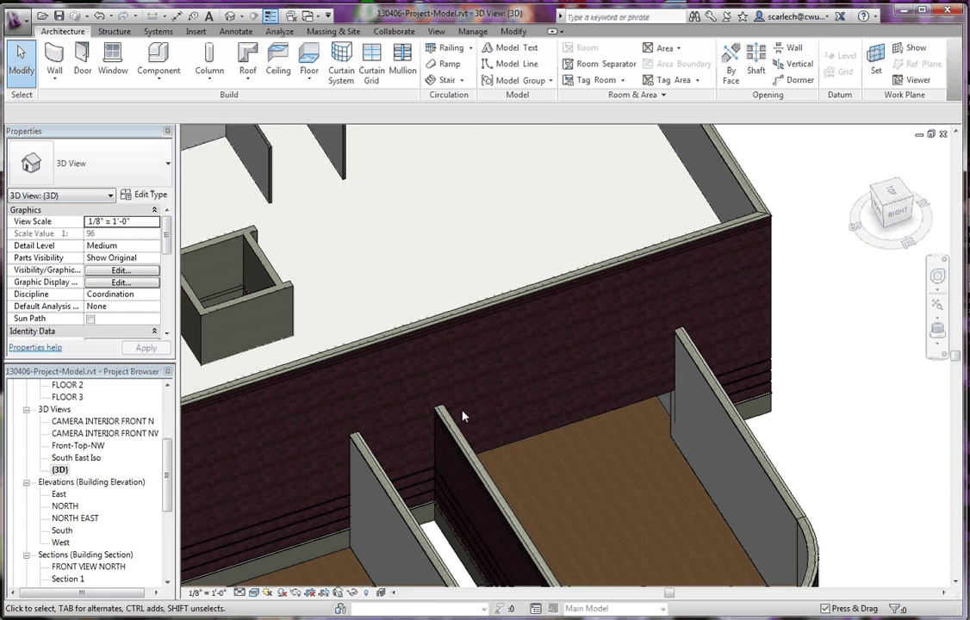